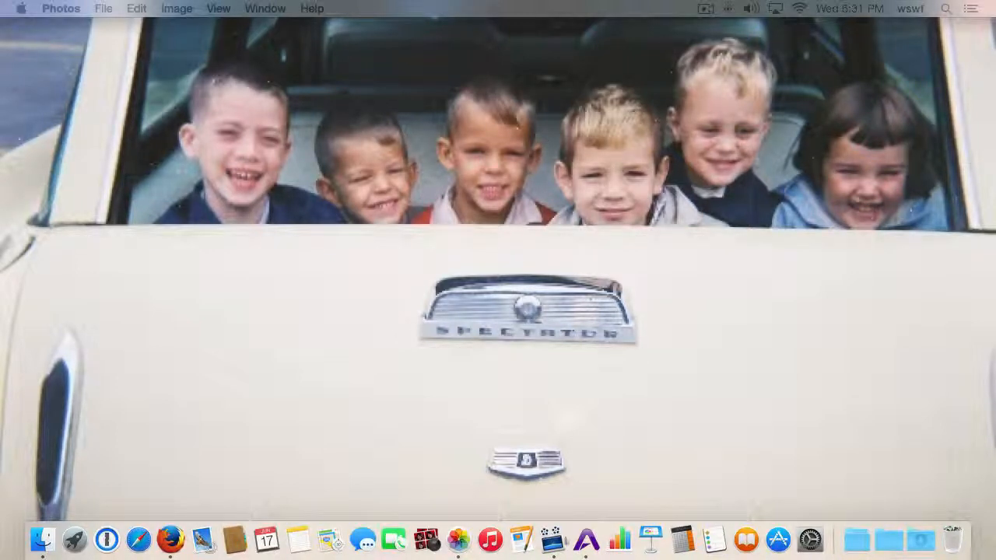
- Open the TO EDIT album and preview its desert cliff photo, returning to the album
key(ctrl+Right)
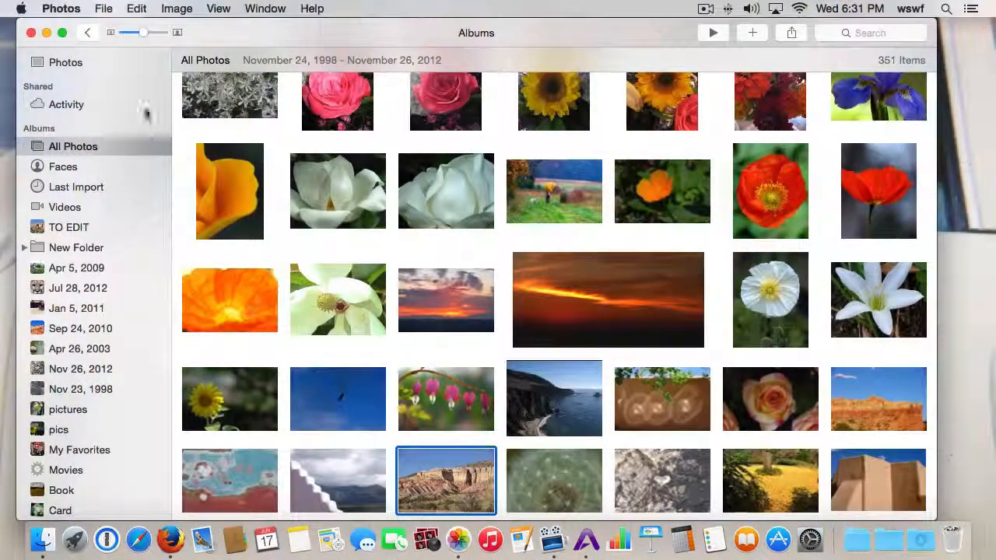
click(78, 227)
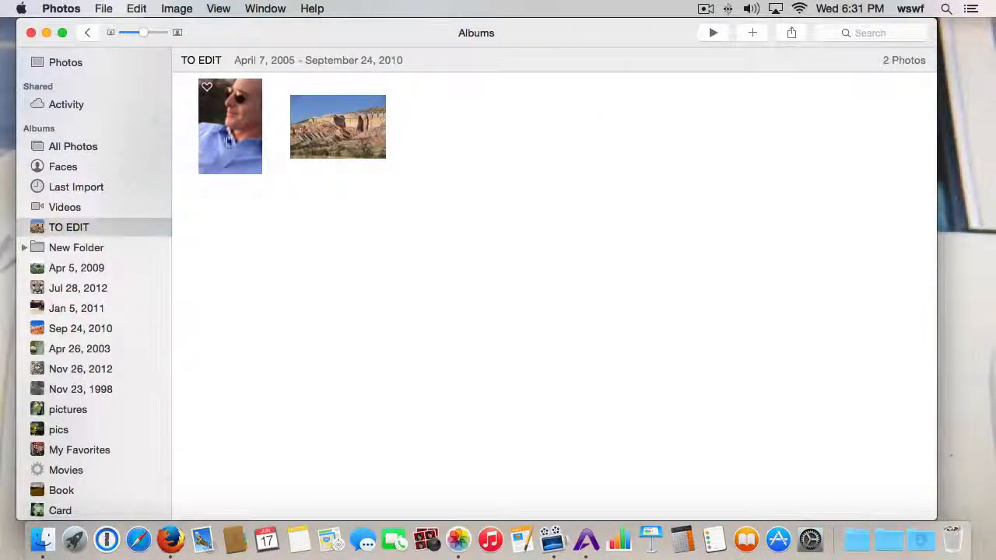
double_click(362, 113)
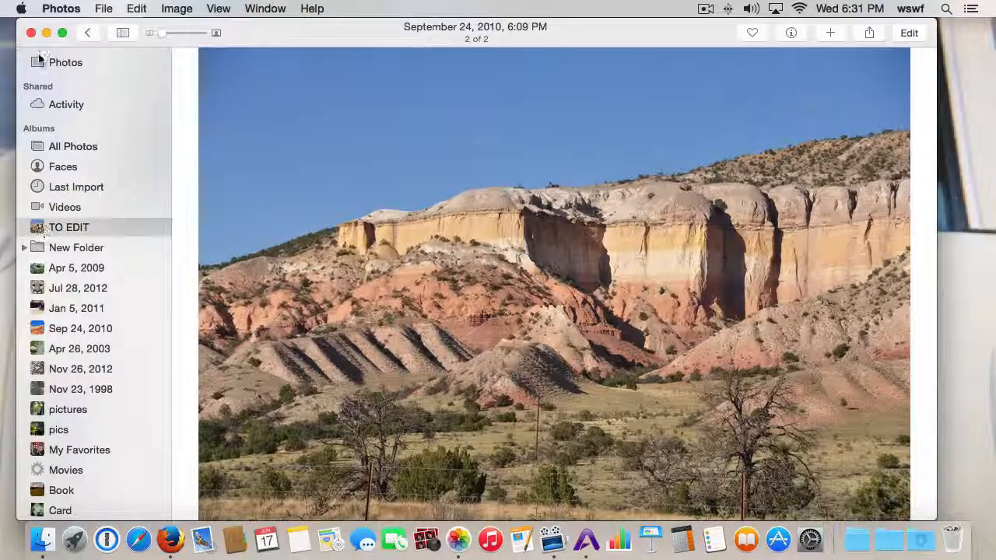
click(87, 32)
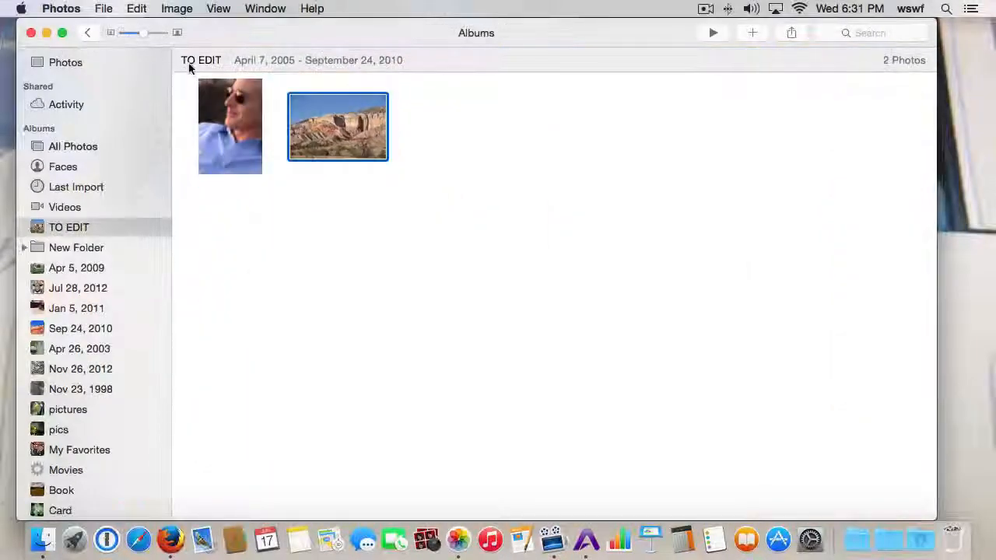
- Hide the sidebar while viewing the TO EDIT album and show it again
click(219, 11)
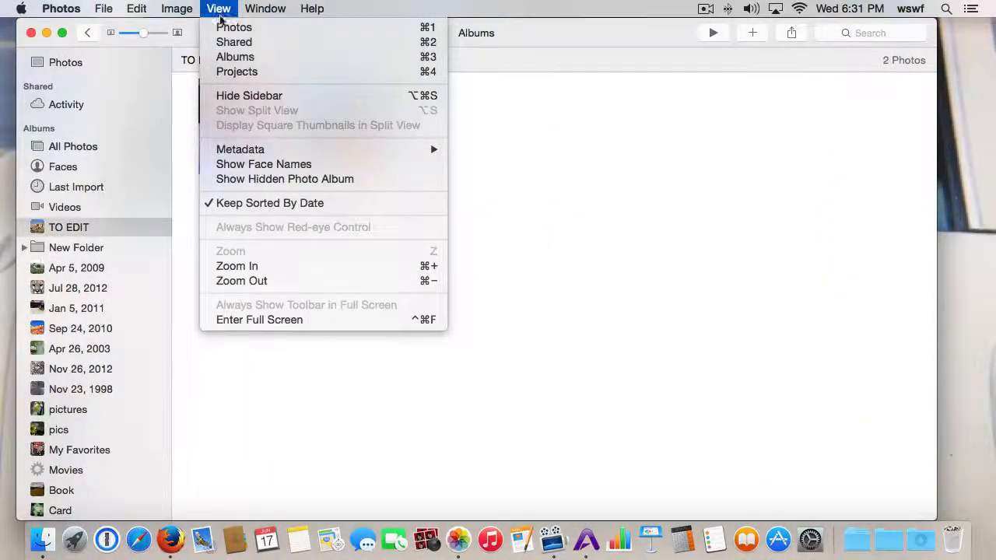
click(234, 96)
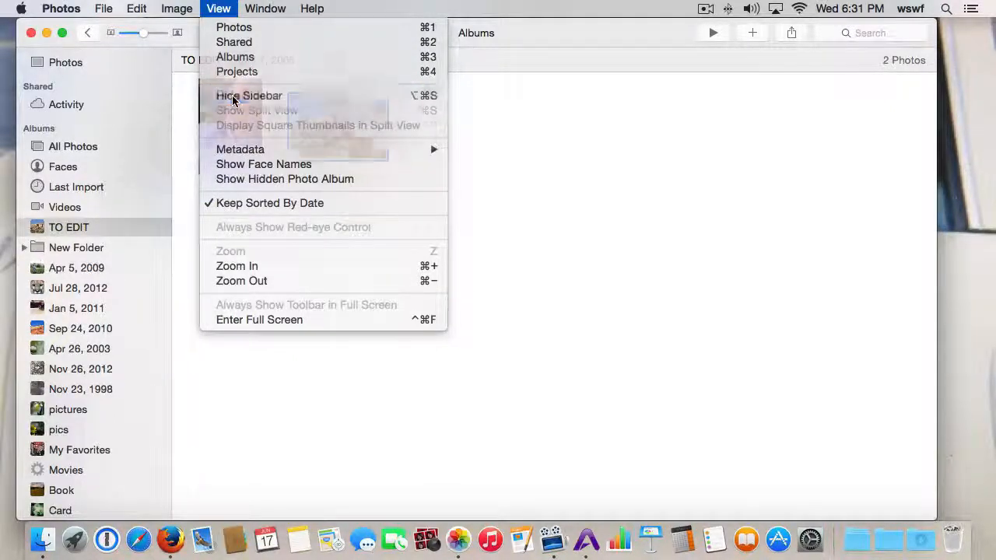
click(218, 8)
click(227, 98)
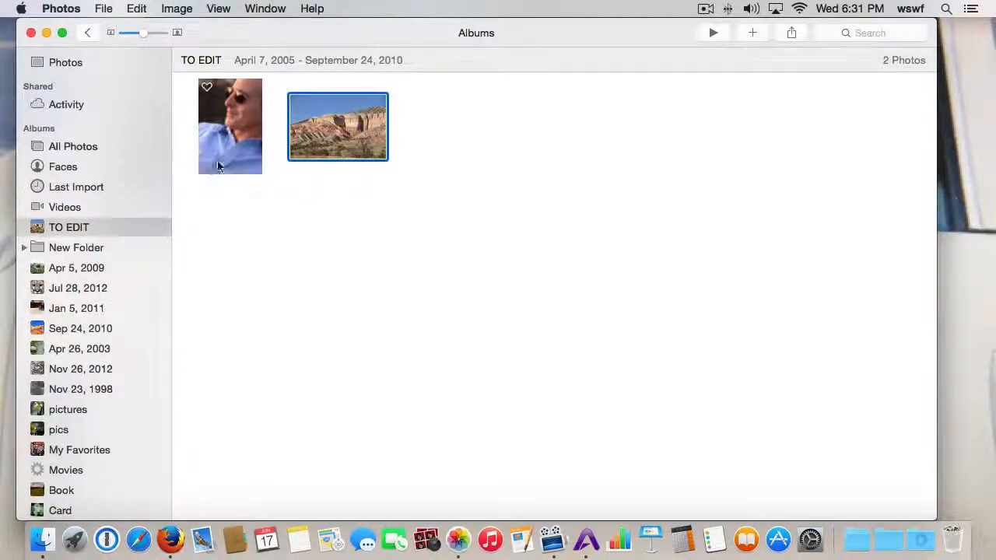
- Open the desert cliff photo from the TO EDIT album in editing mode
double_click(332, 134)
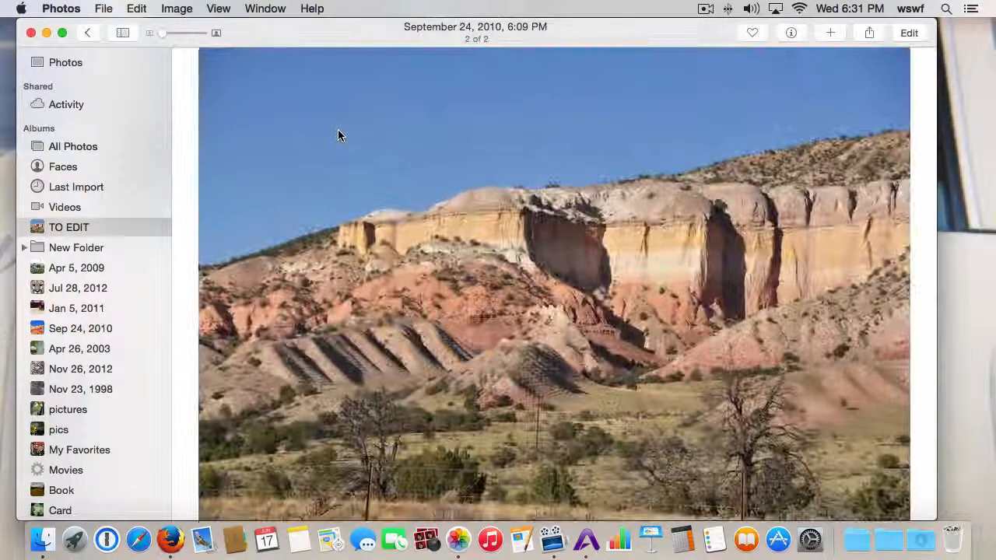
click(909, 33)
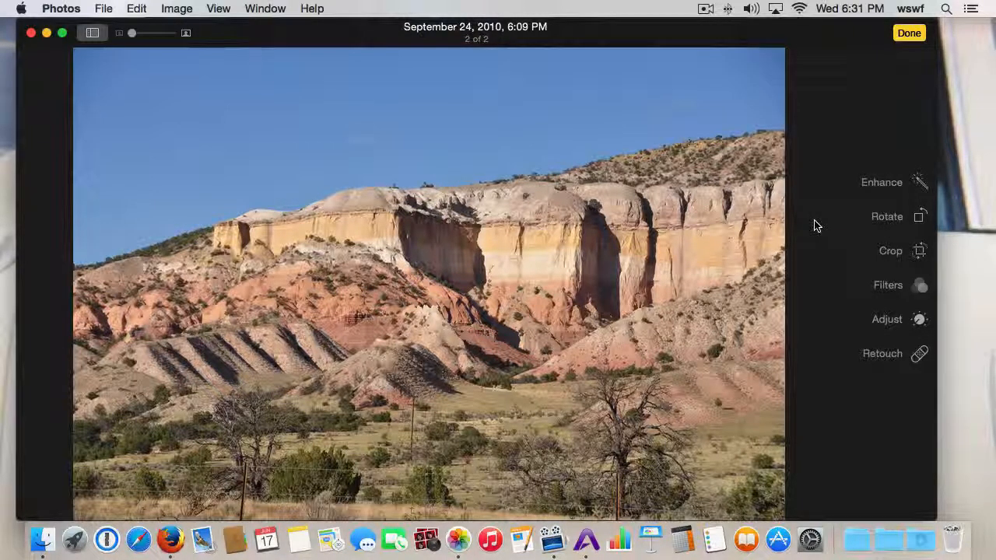
- Apply Enhance to the cliff photo and revert it to the original
click(879, 184)
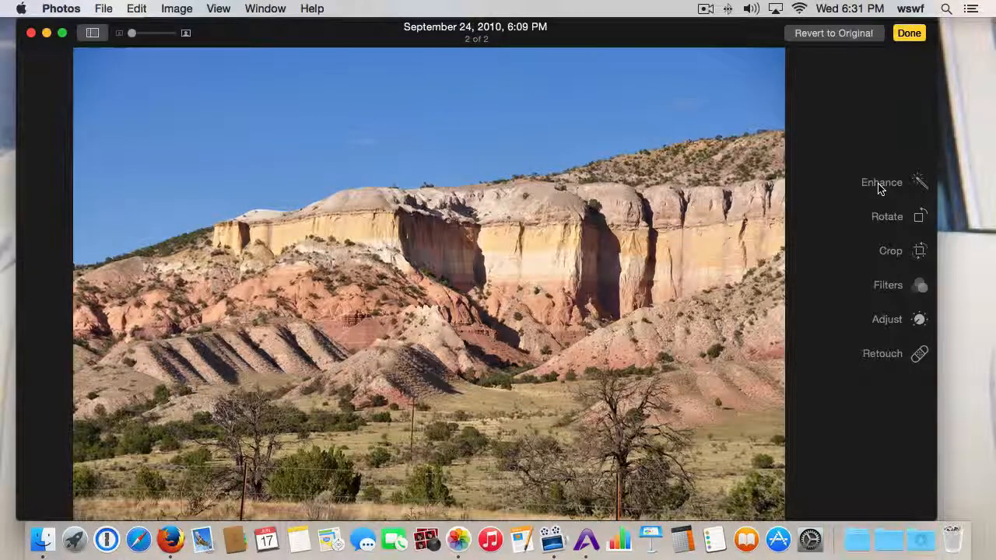
click(854, 34)
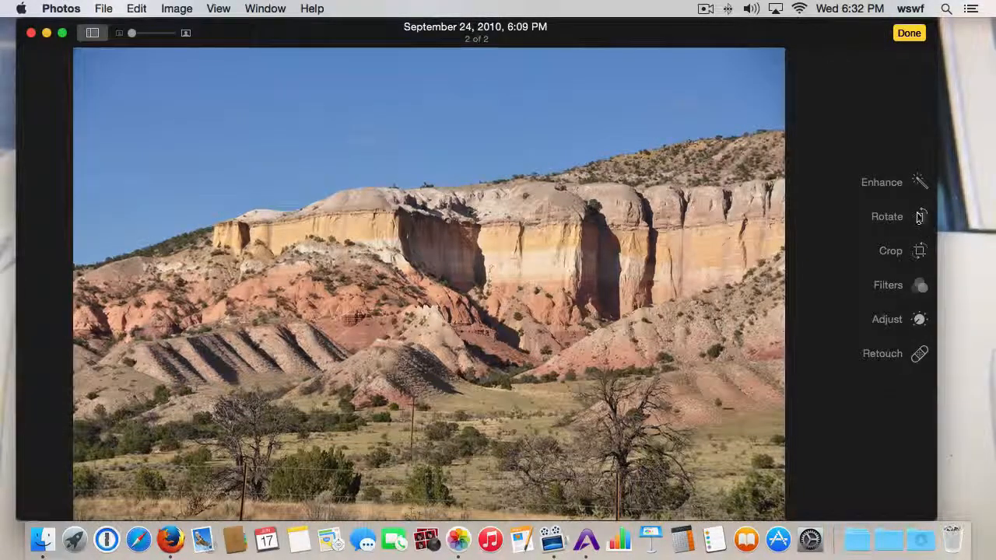
- Rotate the cliff photo counterclockwise through four quarter turns, back to its upright orientation
click(892, 219)
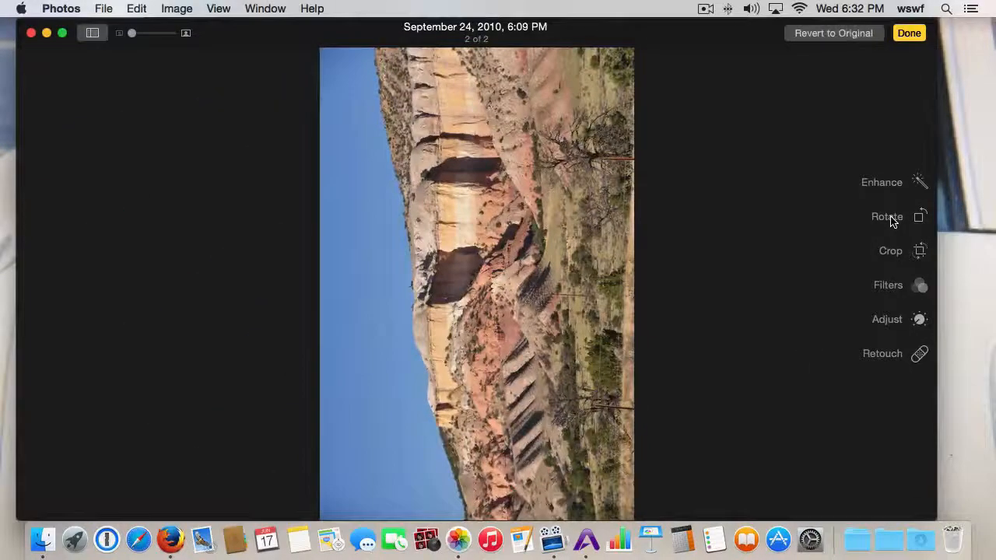
click(891, 219)
click(891, 219)
click(891, 219)
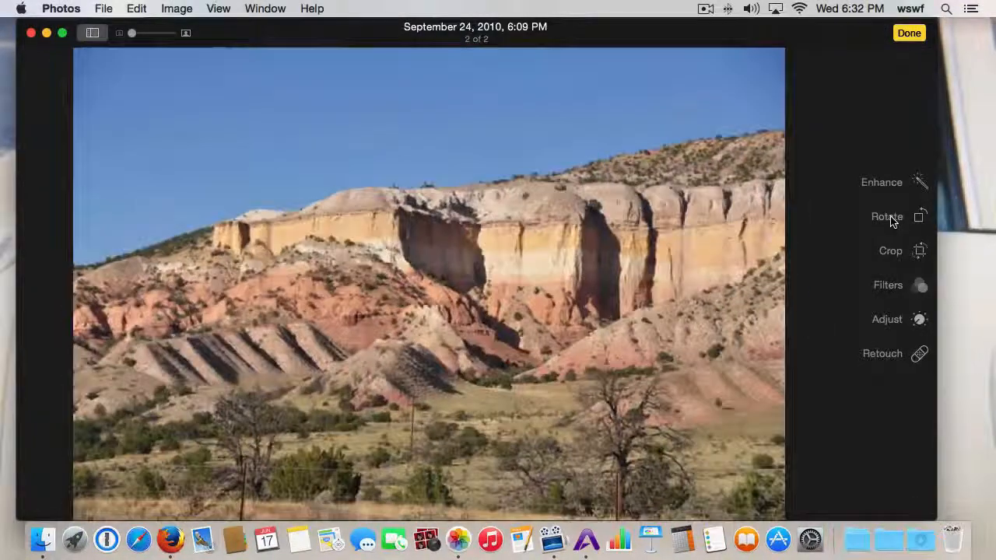
- Start the Crop tool and try resizing the crop frame from its upper-right and lower-left corners
click(892, 254)
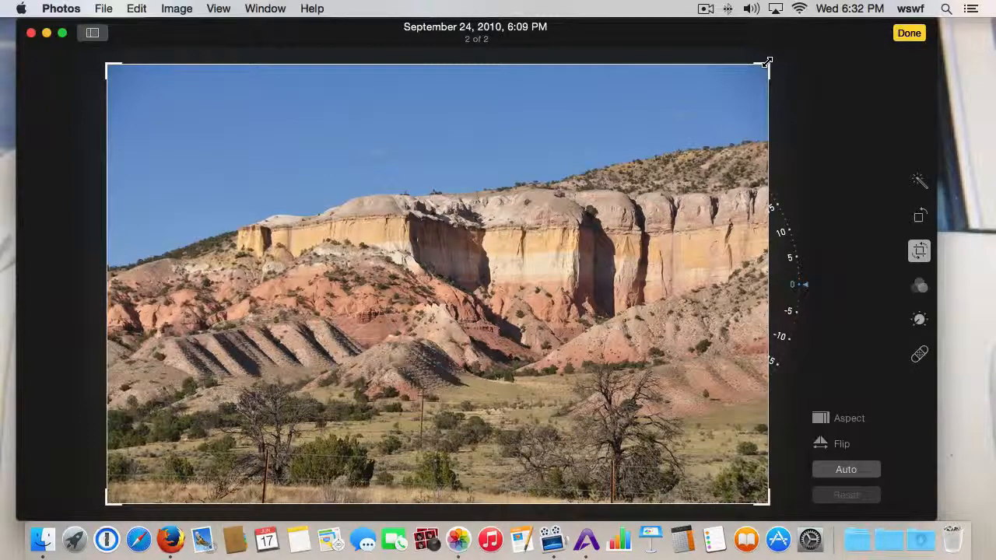
drag(767, 62, 853, 50)
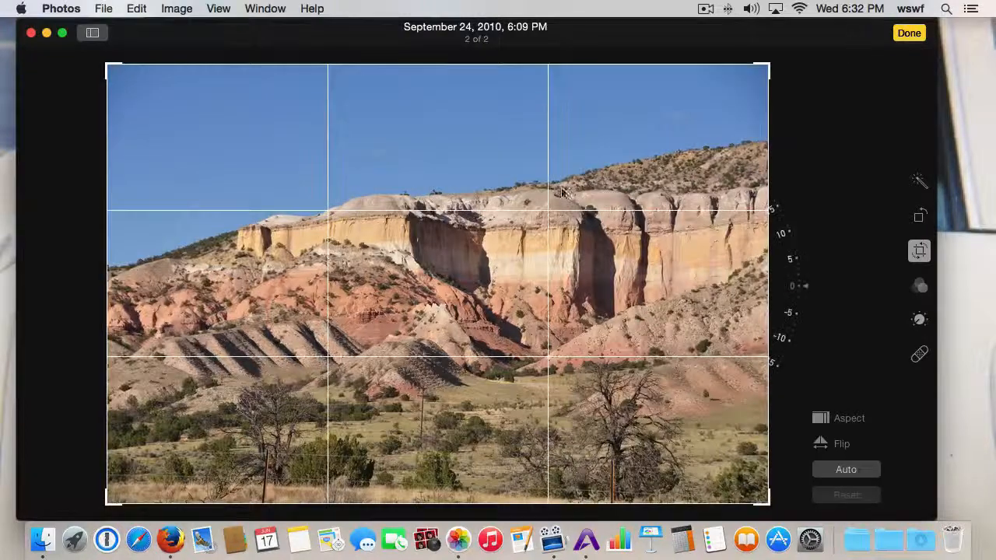
drag(109, 507, 76, 507)
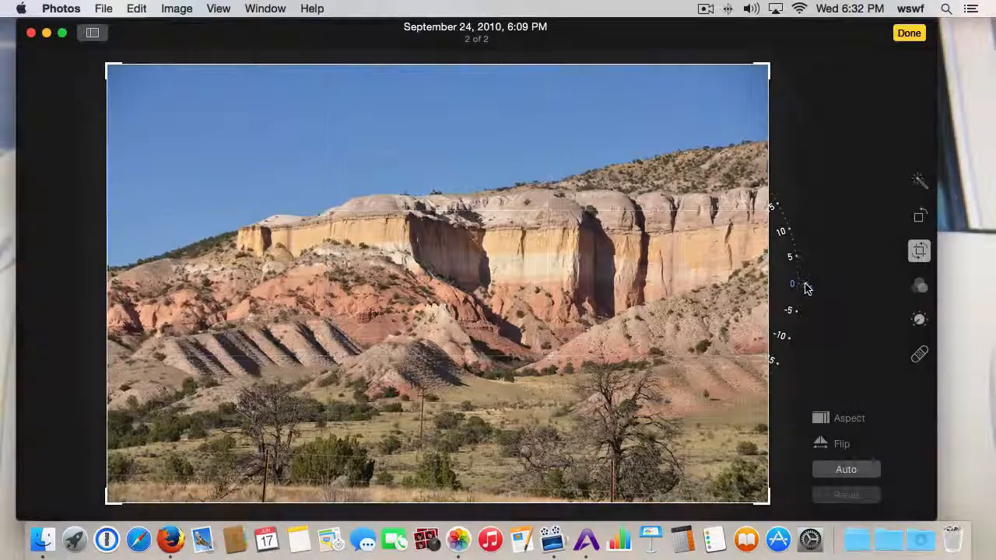
- Tilt the photo slightly with the straightening dial and revert it to the original
drag(806, 278, 792, 240)
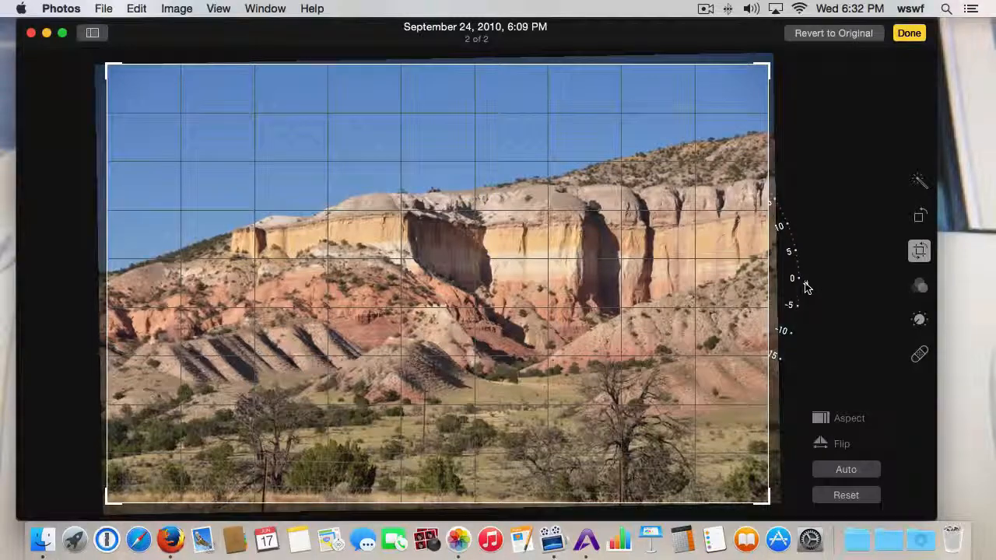
click(816, 35)
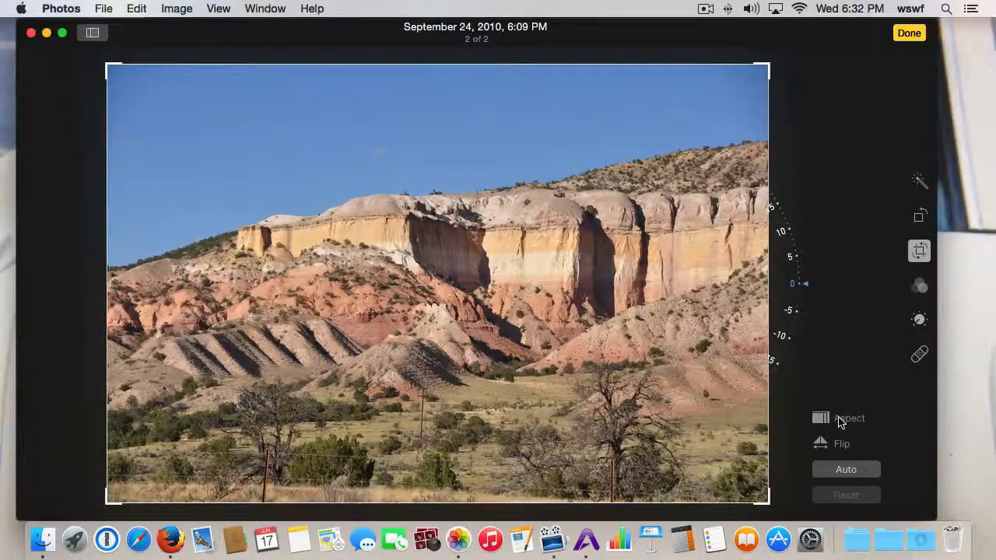
- Try the Original and Square crop ratios, shrinking the square frame and repositioning the photo inside it
click(840, 420)
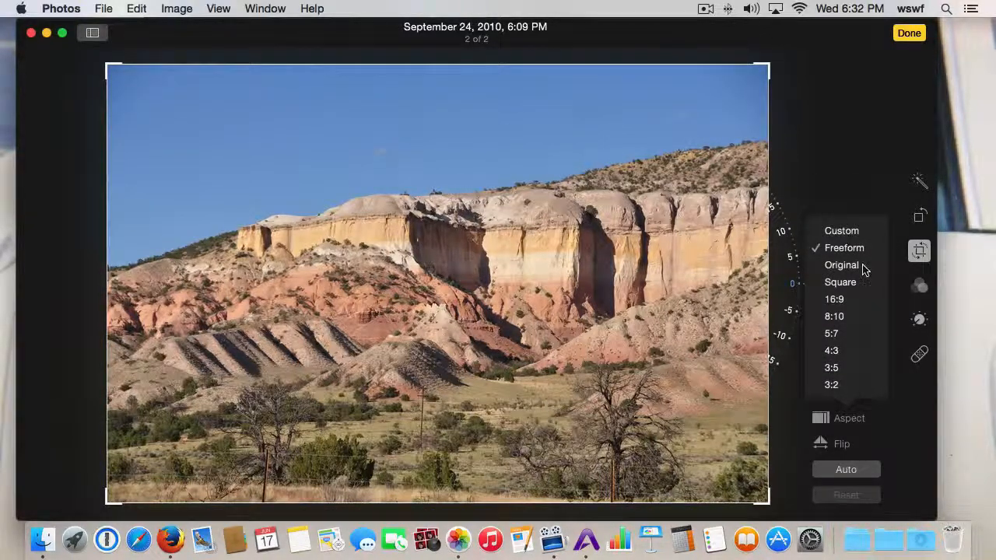
click(832, 268)
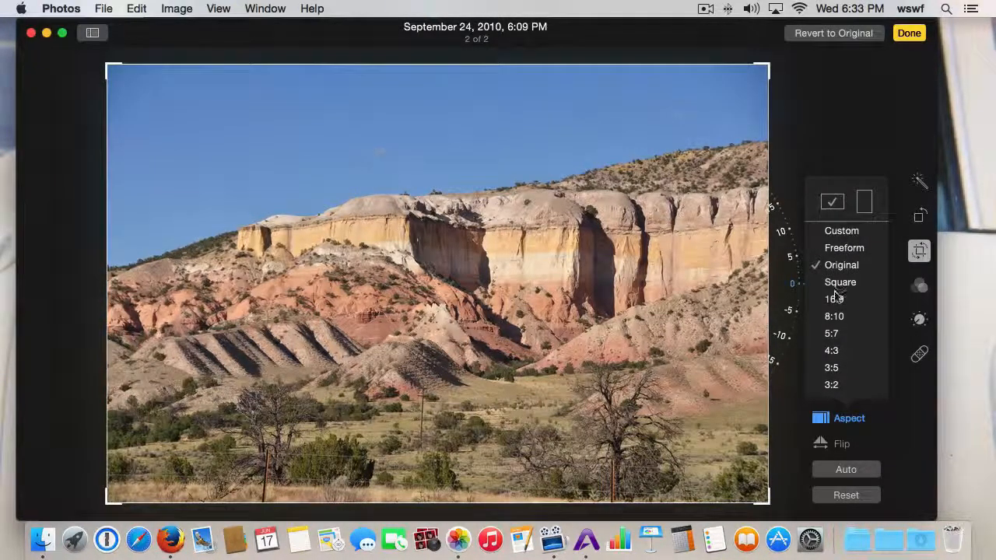
click(839, 283)
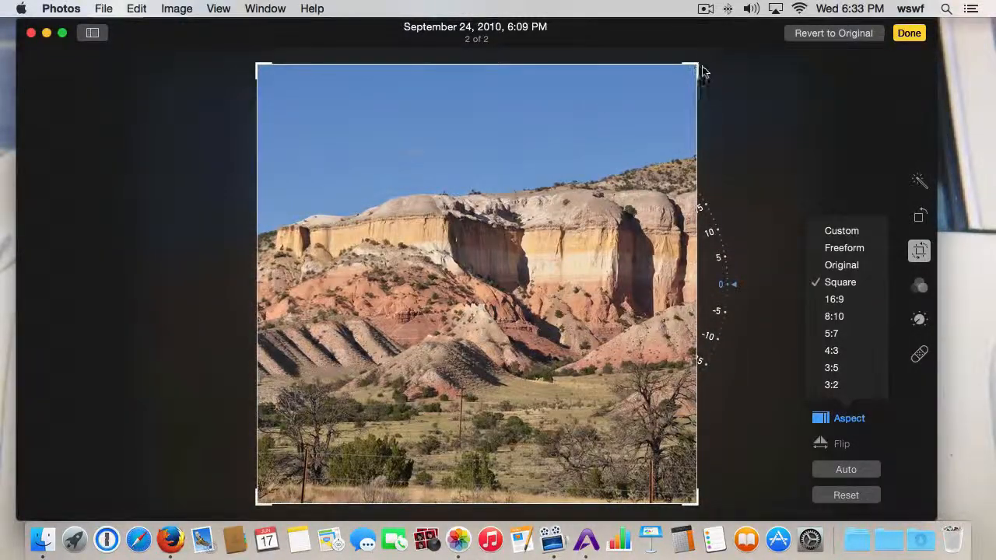
drag(703, 72, 619, 97)
drag(331, 296, 434, 243)
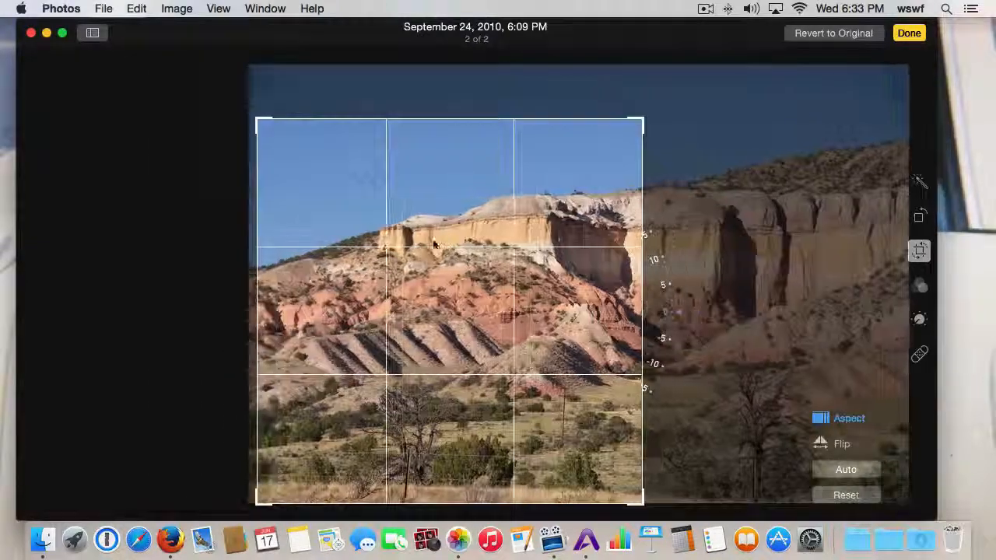
drag(462, 160, 368, 238)
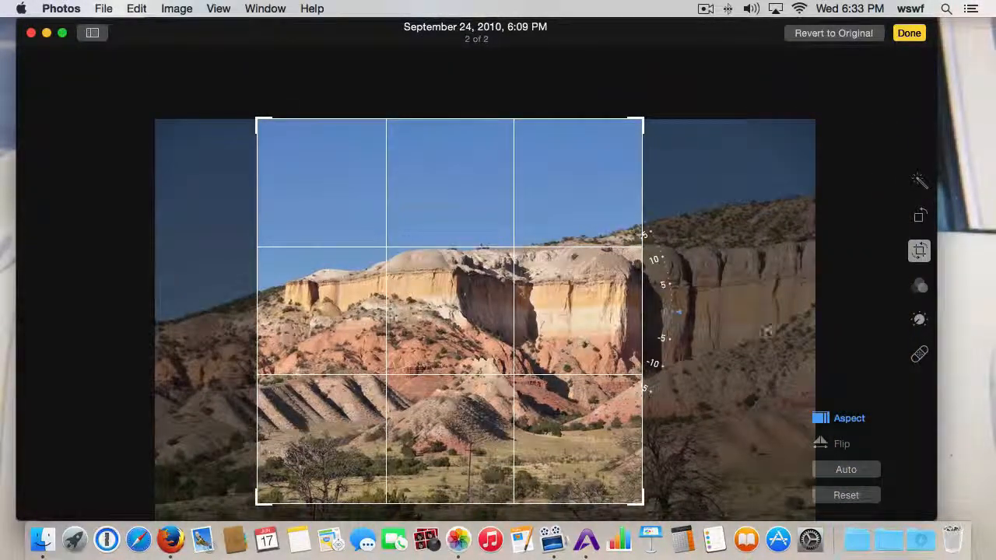
- Try the 16:9, 8:10 and 5:7 crop ratios, with 5:7 in portrait orientation, and revert the photo to its original Freeform frame
click(848, 420)
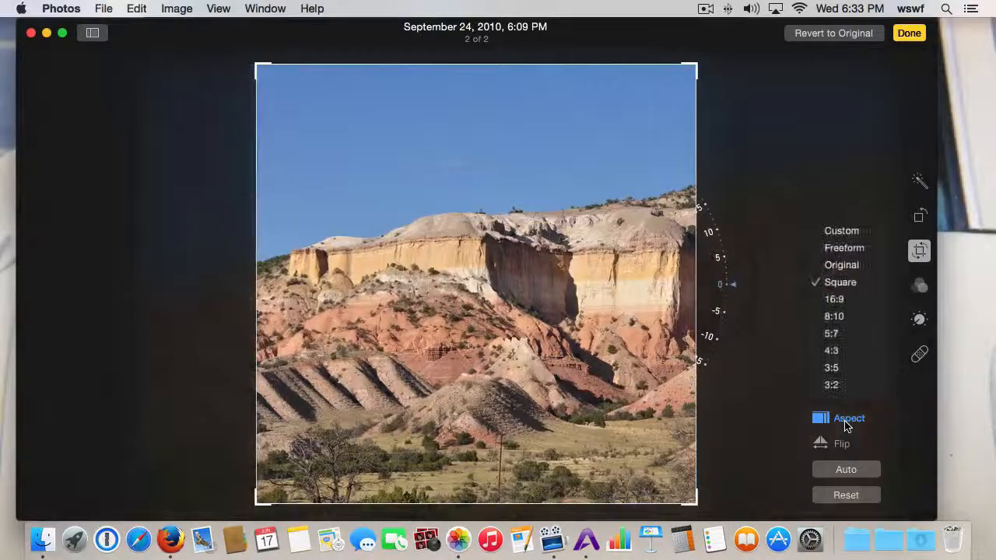
click(838, 302)
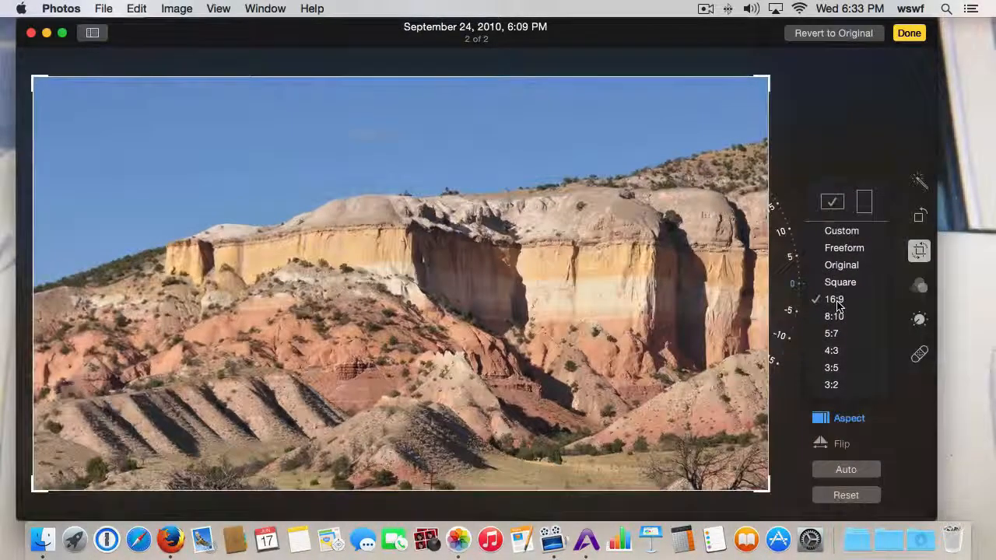
click(835, 316)
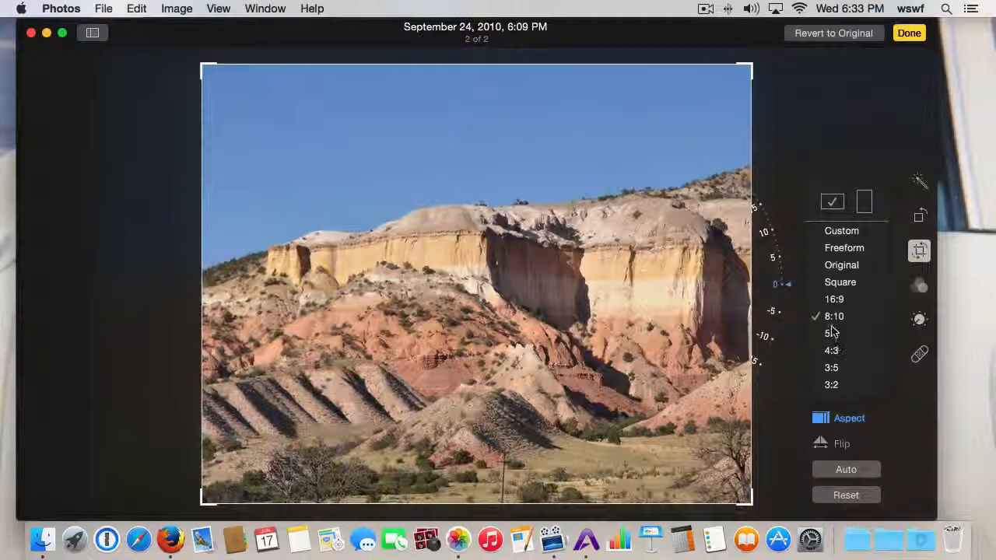
click(830, 335)
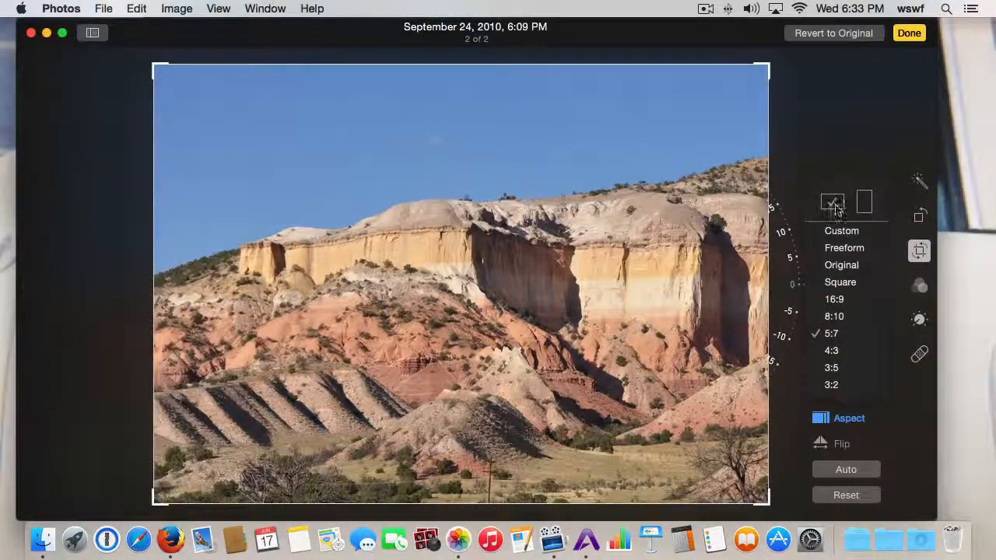
click(864, 203)
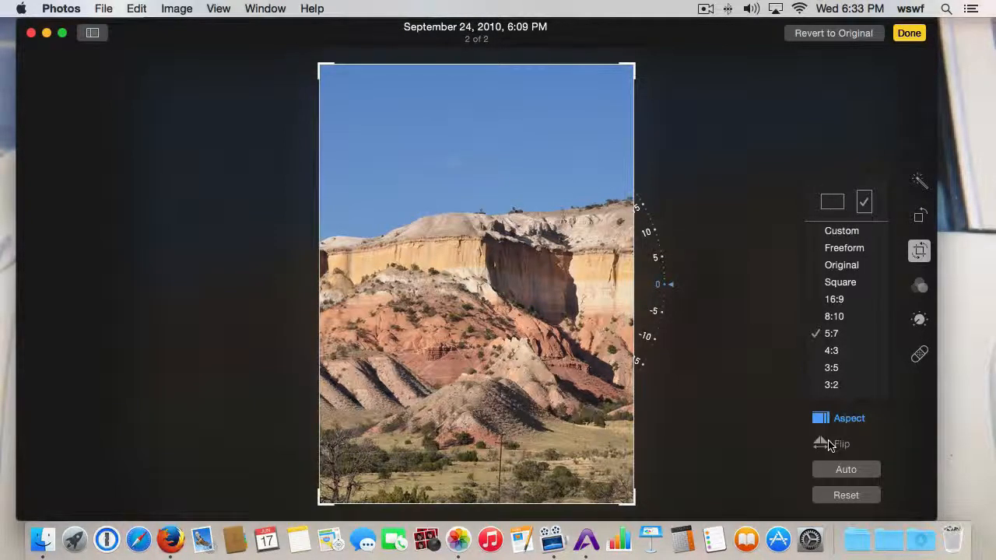
click(830, 249)
click(807, 37)
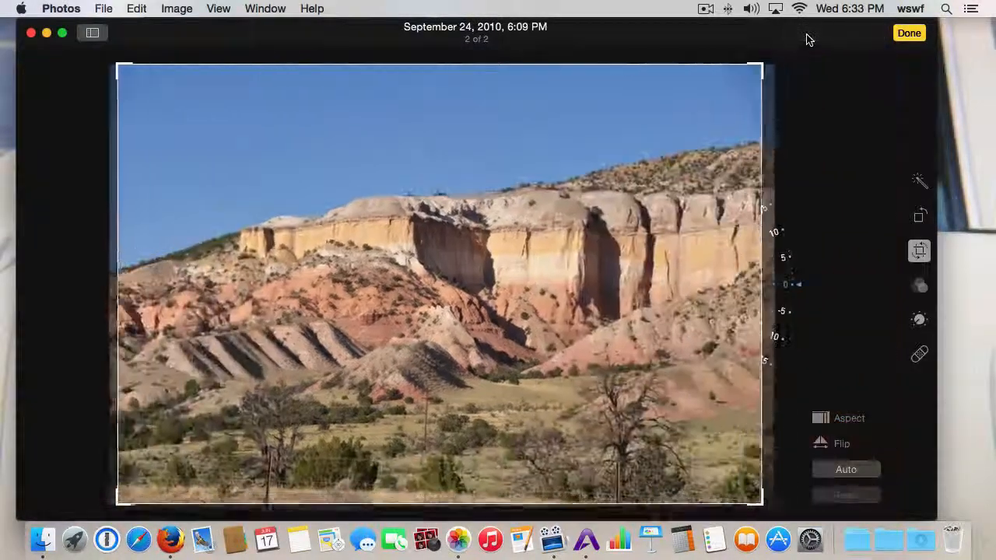
- Flip the cliff photo horizontally and flip it back
click(837, 451)
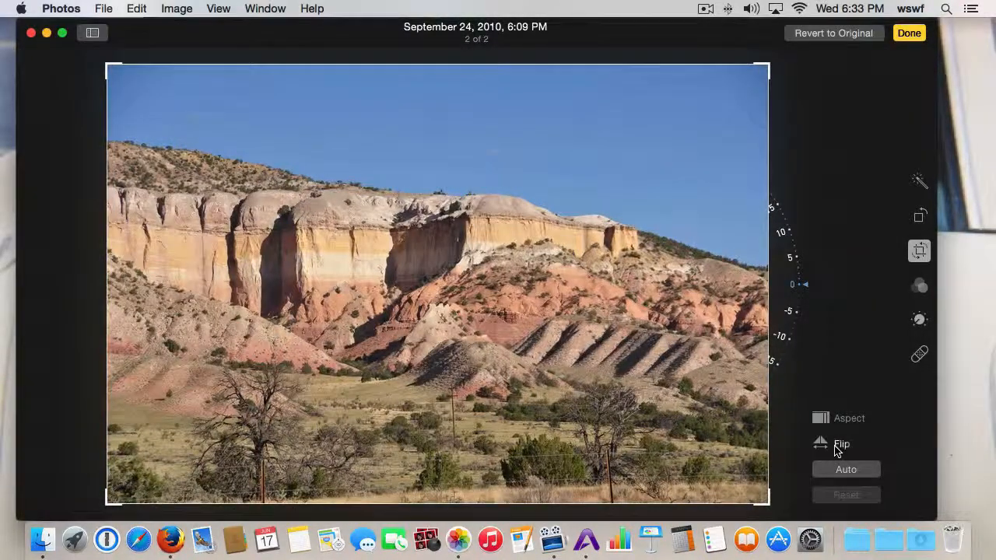
click(837, 452)
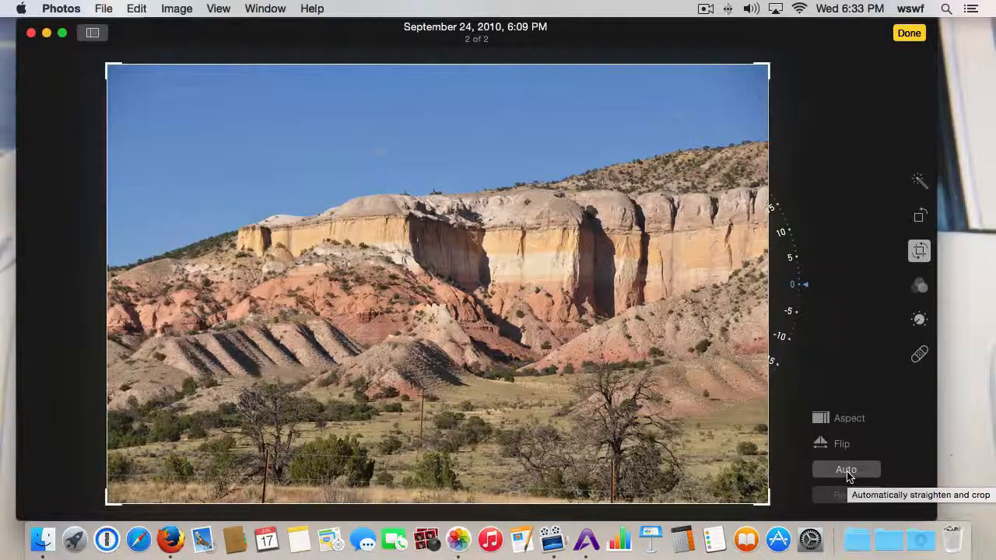
- Automatically straighten and crop the cliff photo, and revert it to the original
click(847, 471)
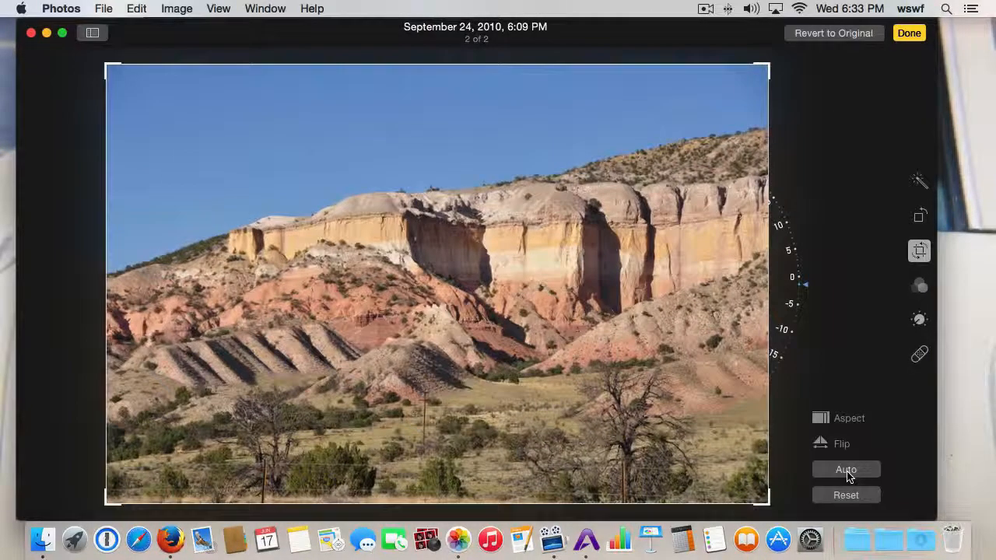
click(826, 35)
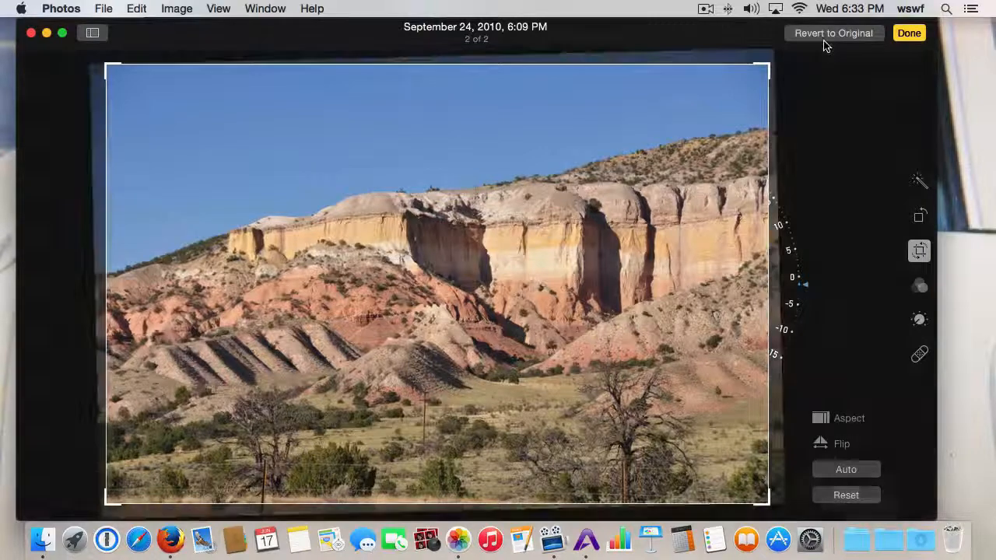
click(847, 471)
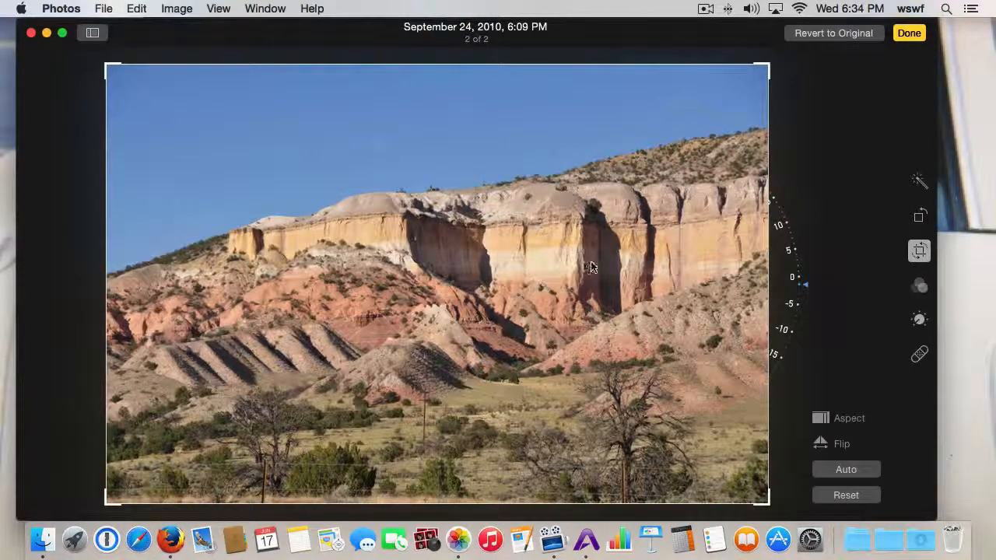
click(856, 32)
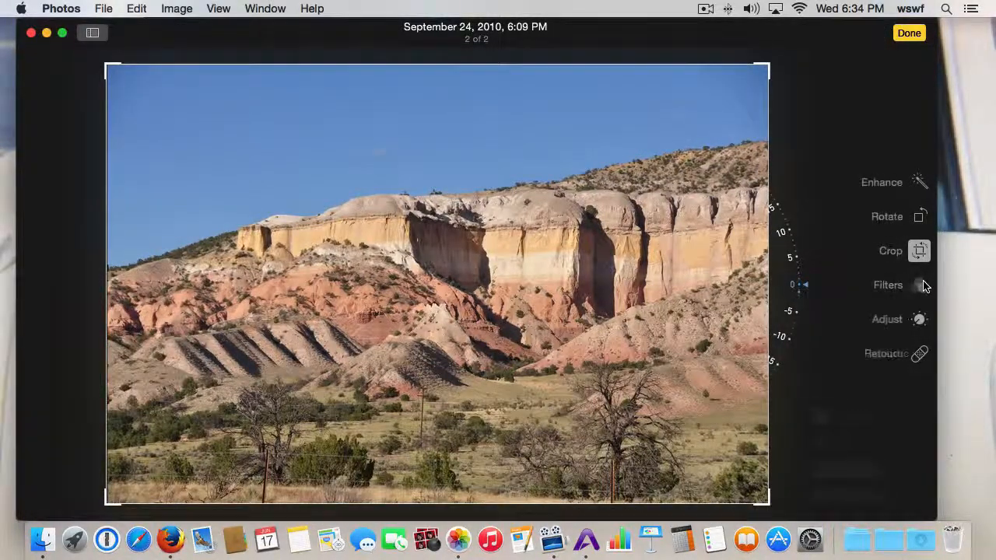
- Try the Mono, Tonal, Noir, Fade, Chrome, Process, Transfer and Instant filters on the cliff photo, and revert it to the original
click(920, 286)
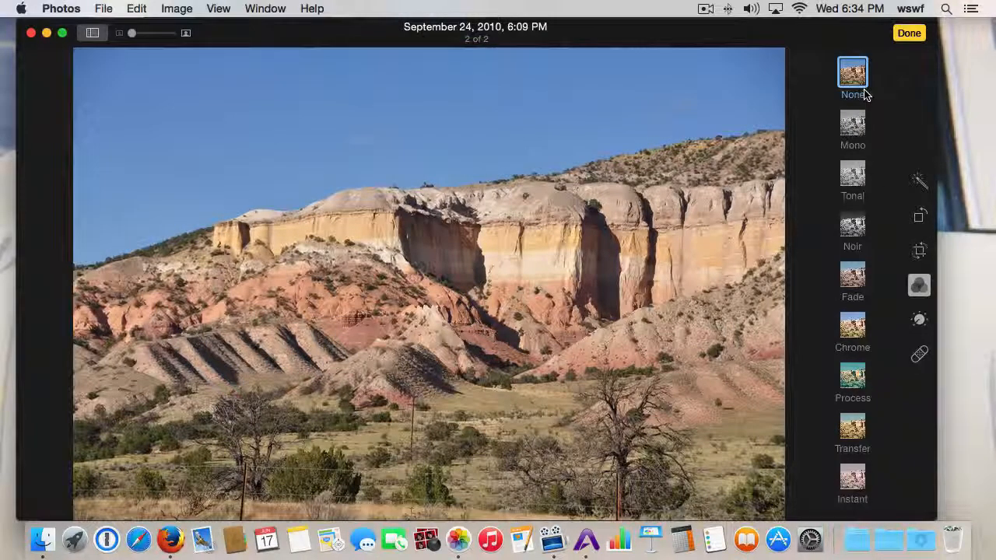
click(857, 127)
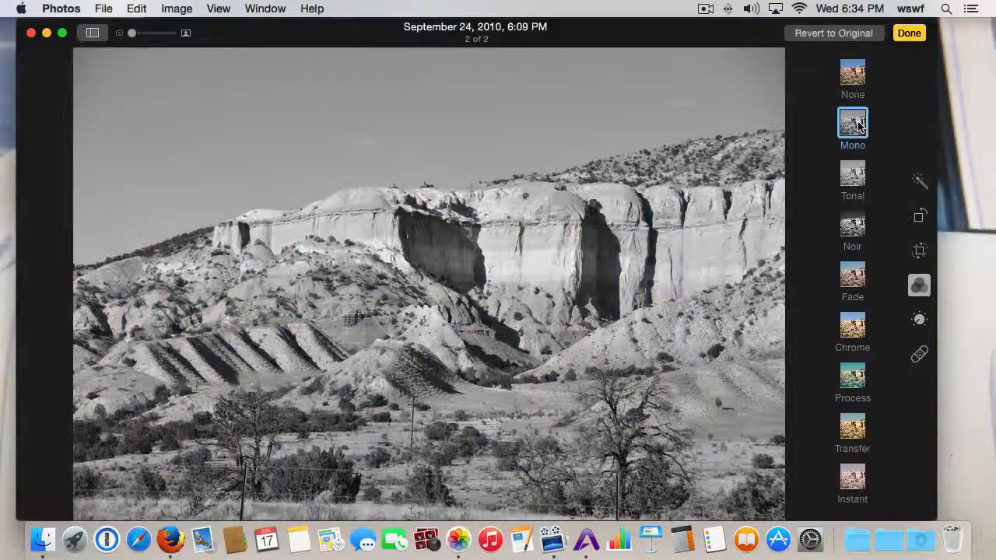
click(853, 173)
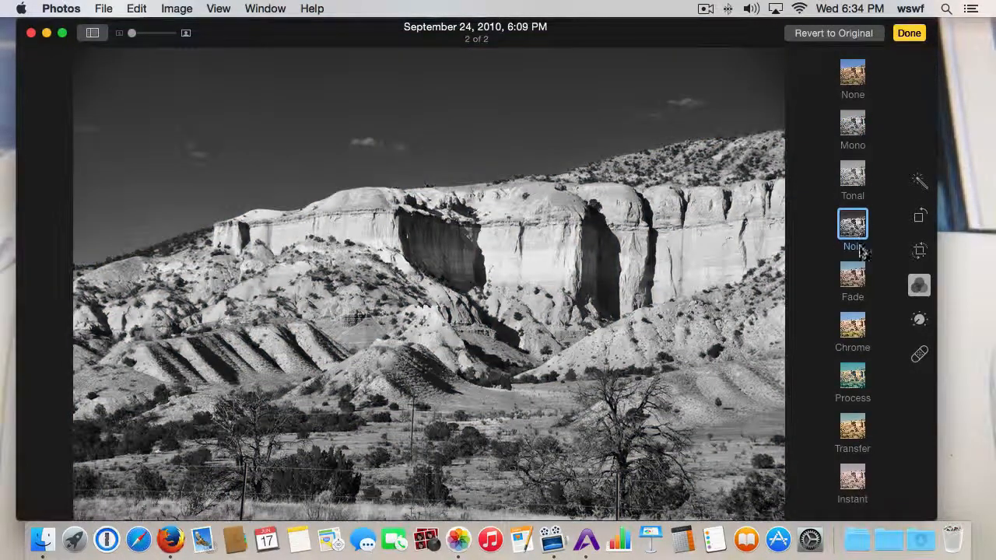
click(853, 278)
click(851, 325)
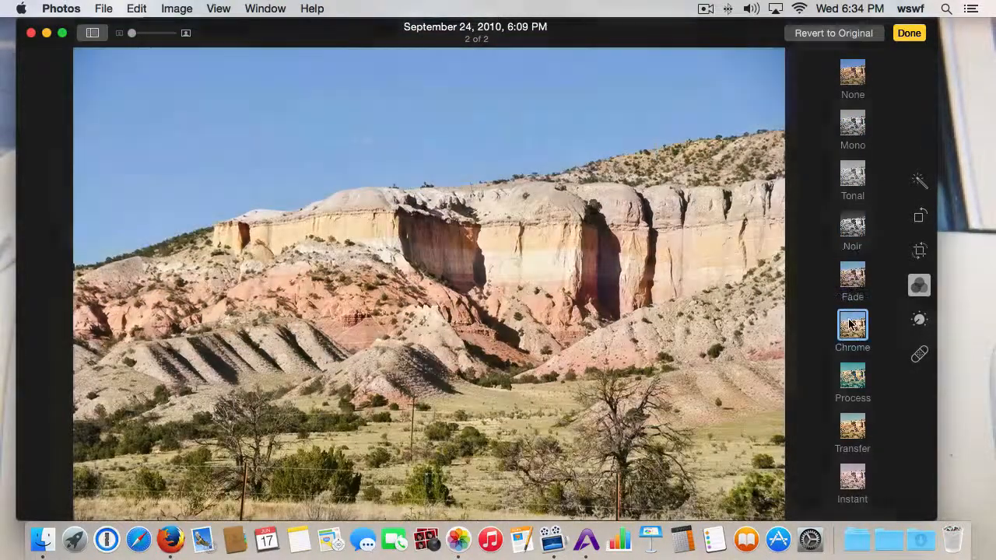
click(860, 382)
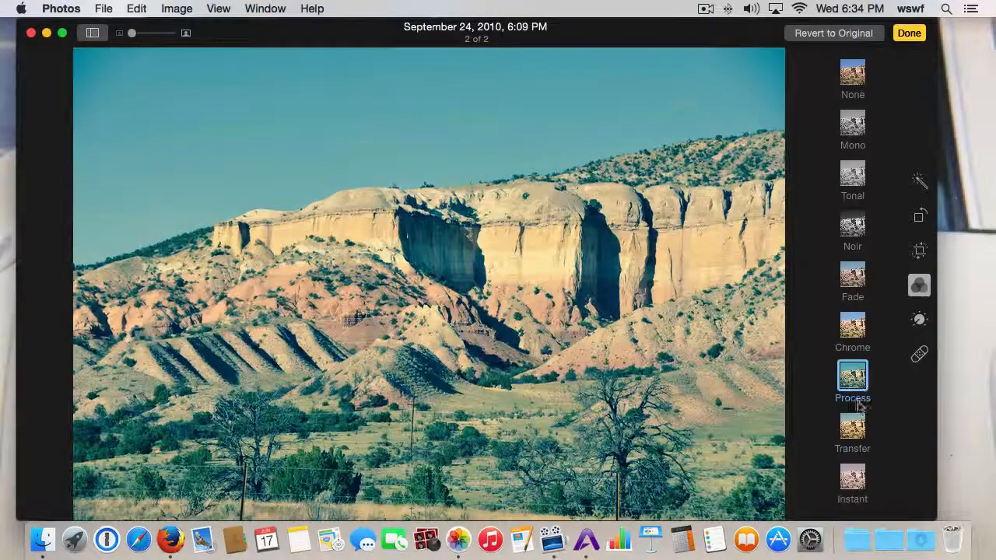
click(853, 426)
click(853, 478)
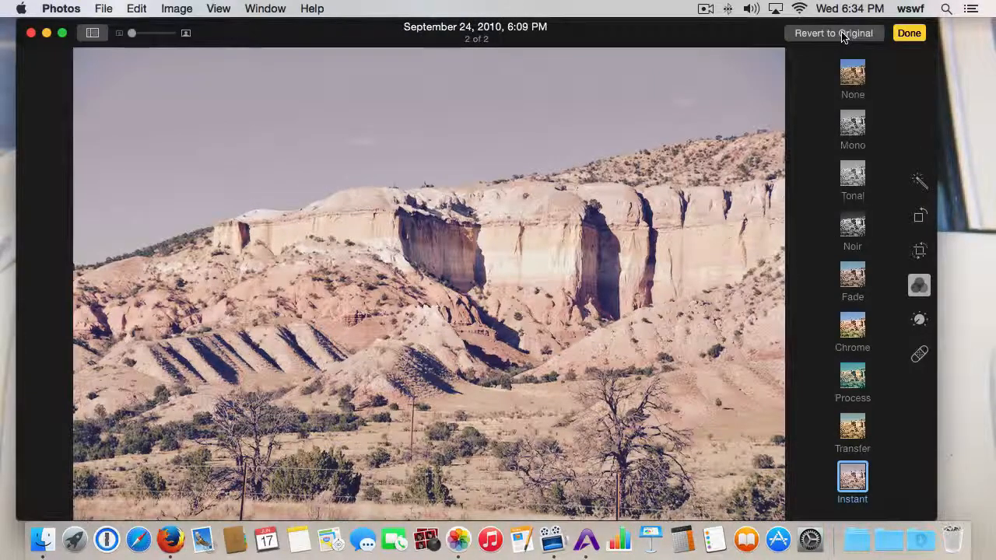
click(834, 33)
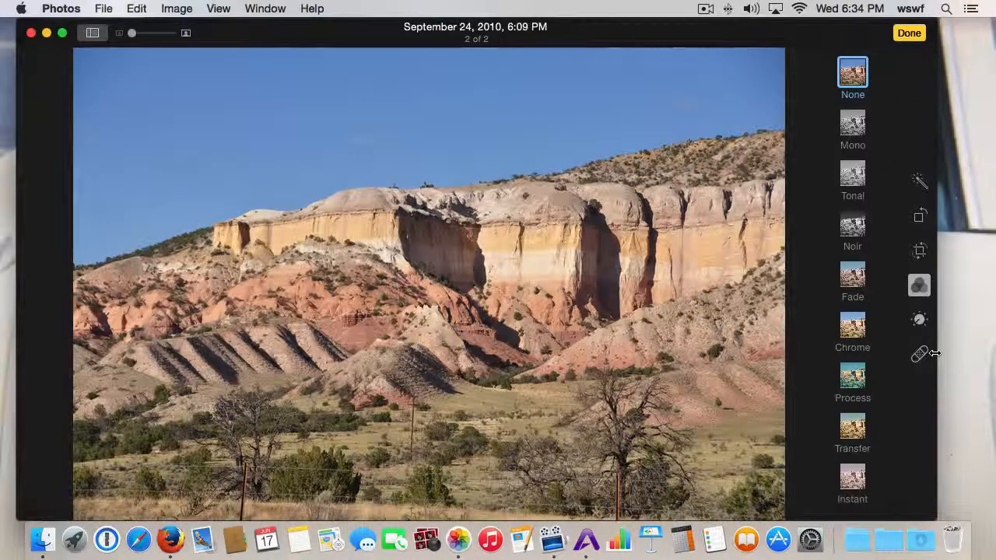
- Open the Adjust tools, apply the automatic Black & White adjustment to the cliff photo, and revert it to the original
click(920, 322)
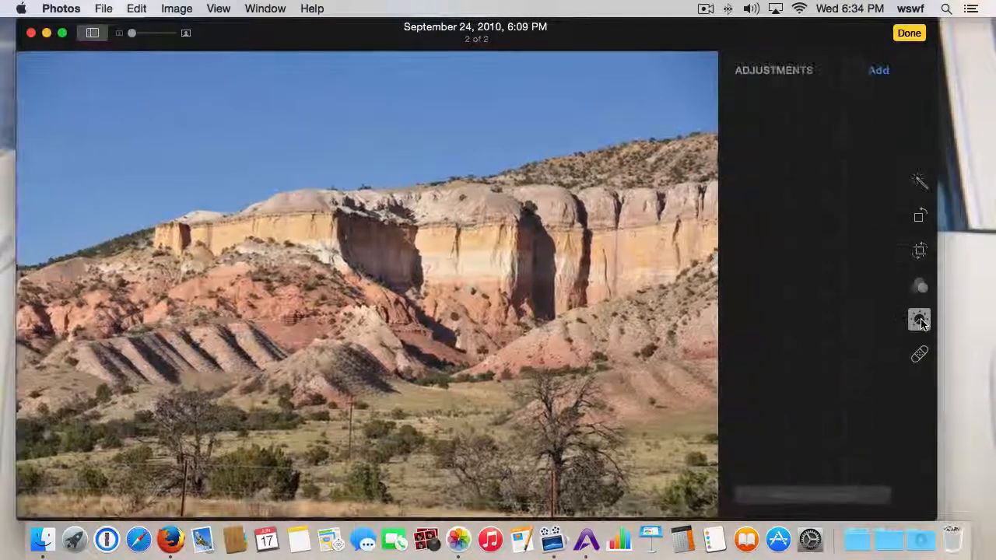
mouse_move(837, 115)
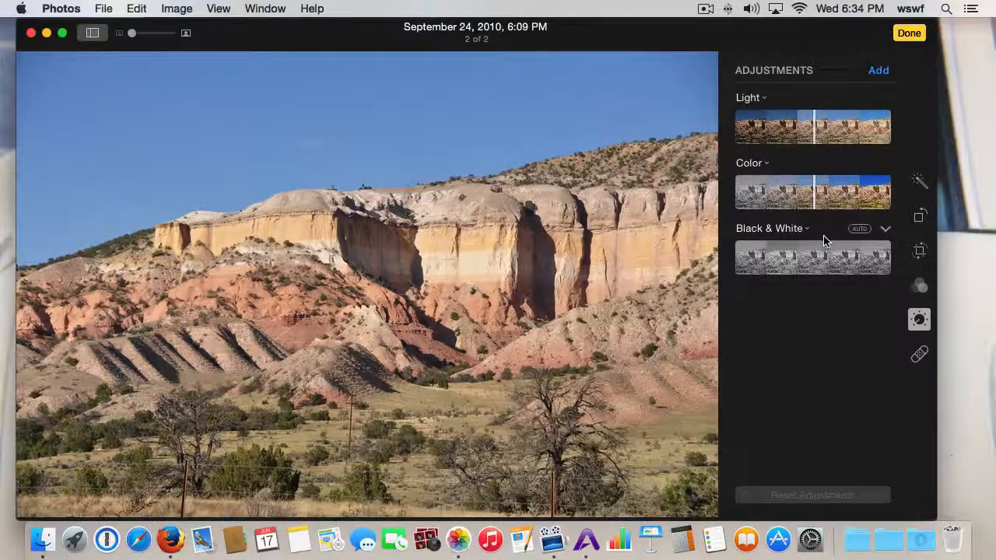
click(860, 230)
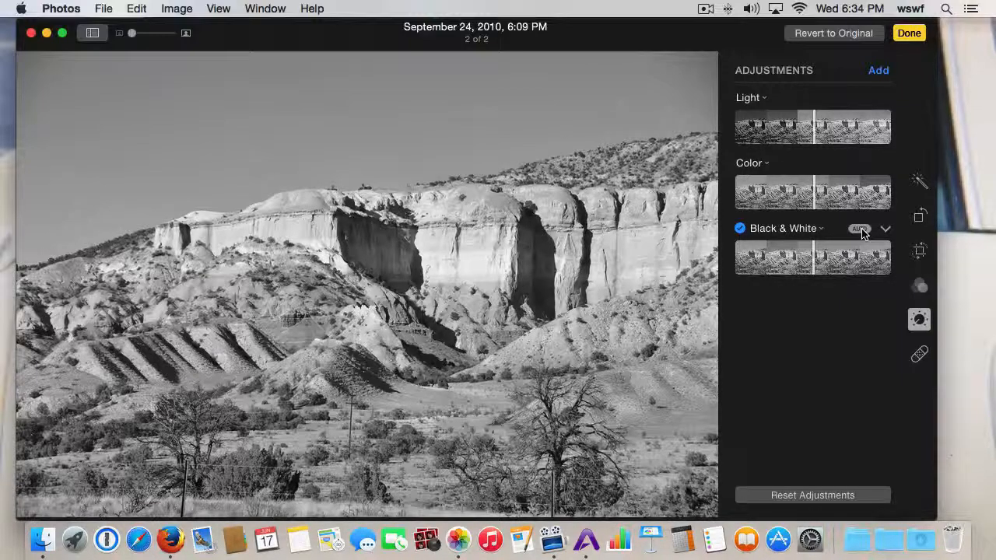
click(849, 37)
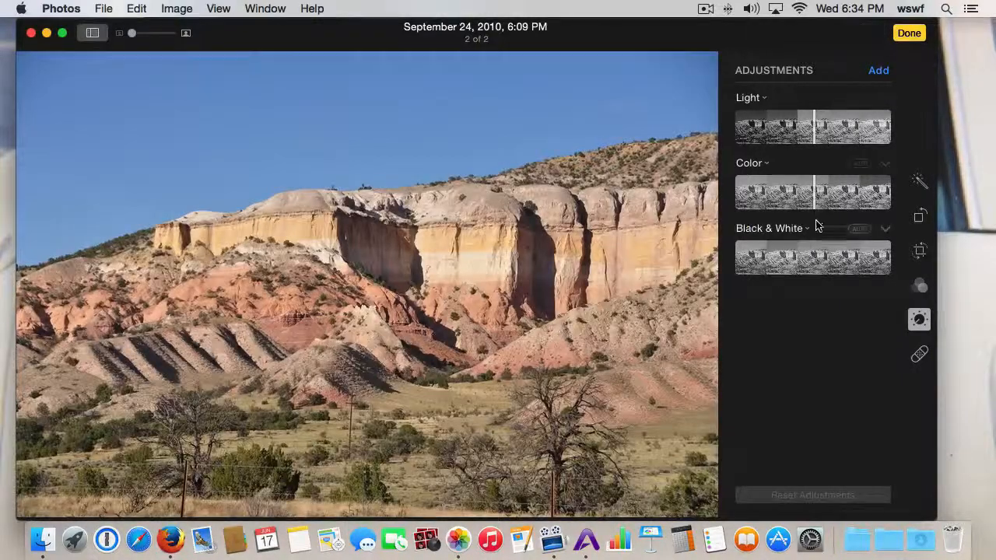
- Try the automatic Color and Light adjustments on the cliff photo, reverting to the original after each one
click(863, 165)
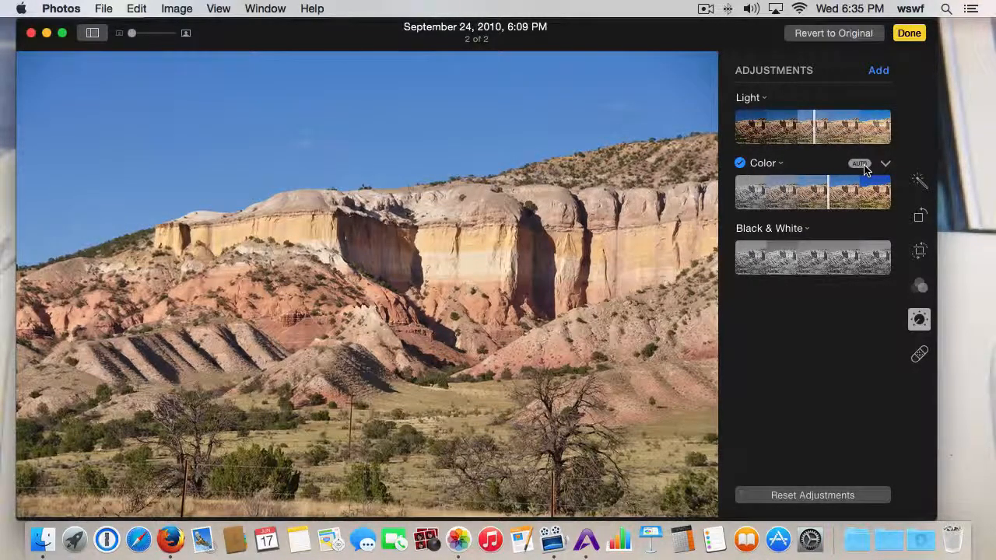
click(845, 32)
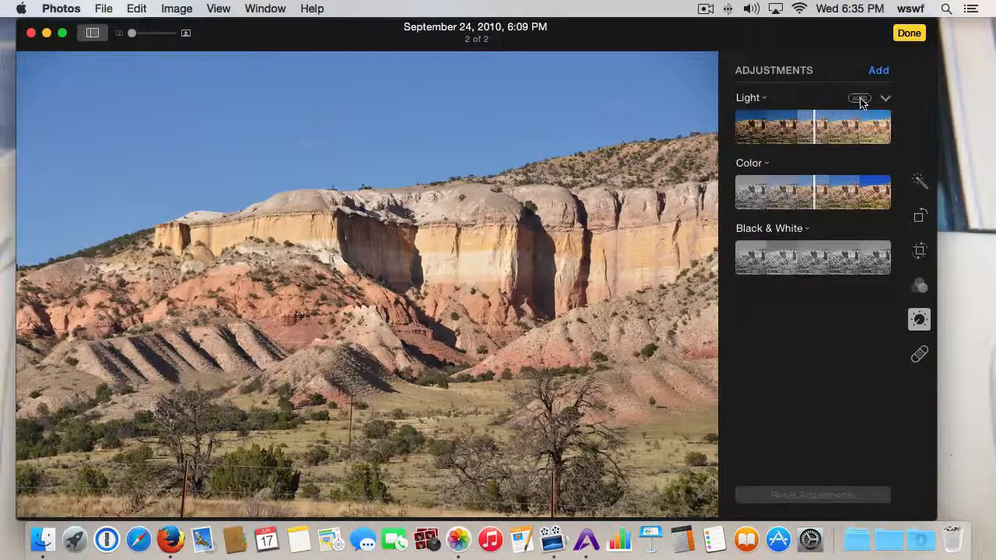
click(859, 99)
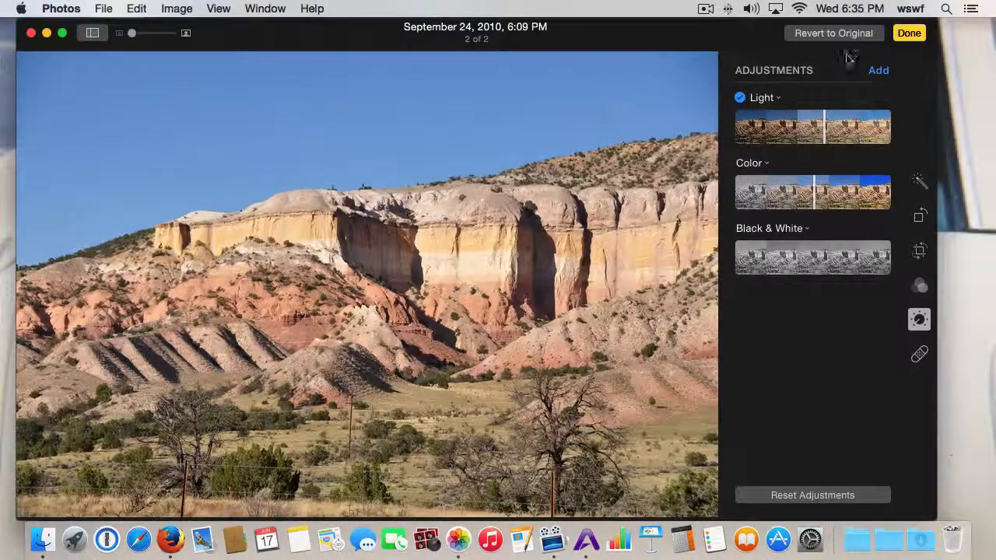
click(836, 35)
click(861, 99)
click(848, 31)
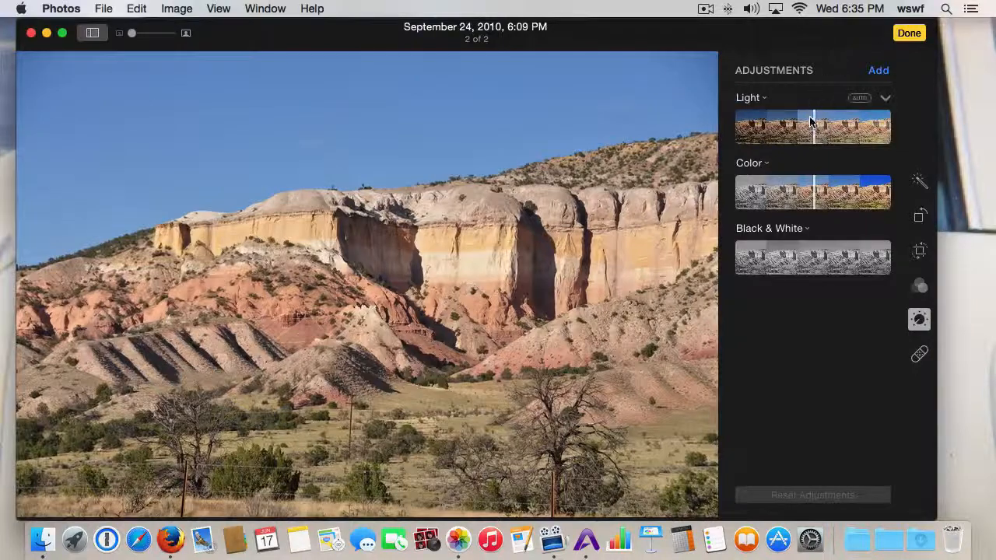
- Manually raise the Light adjustment slightly and lower the Color adjustment slightly, reverting the photo to the original after each
mouse_move(814, 118)
mouse_down()
mouse_move(891, 127)
mouse_move(723, 113)
mouse_move(819, 119)
mouse_up()
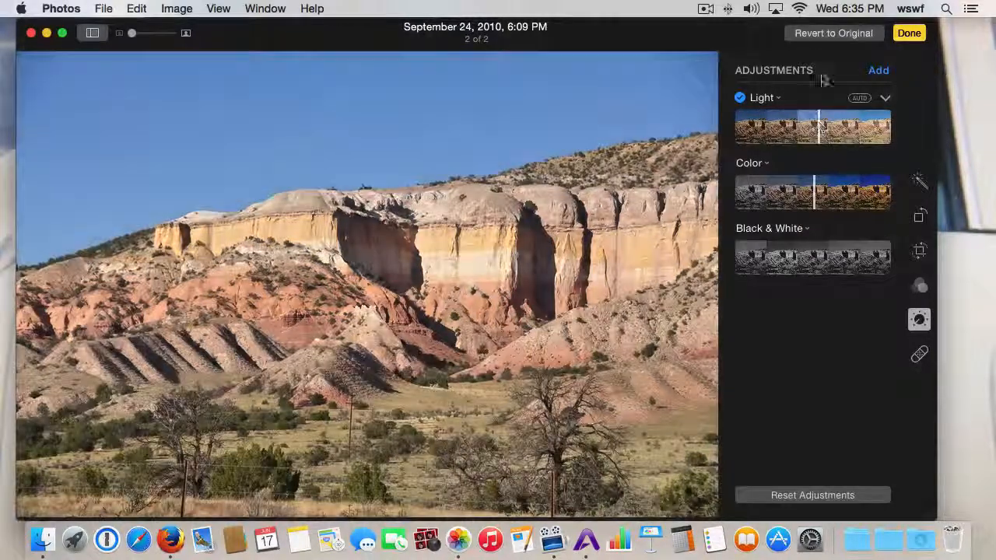
click(836, 34)
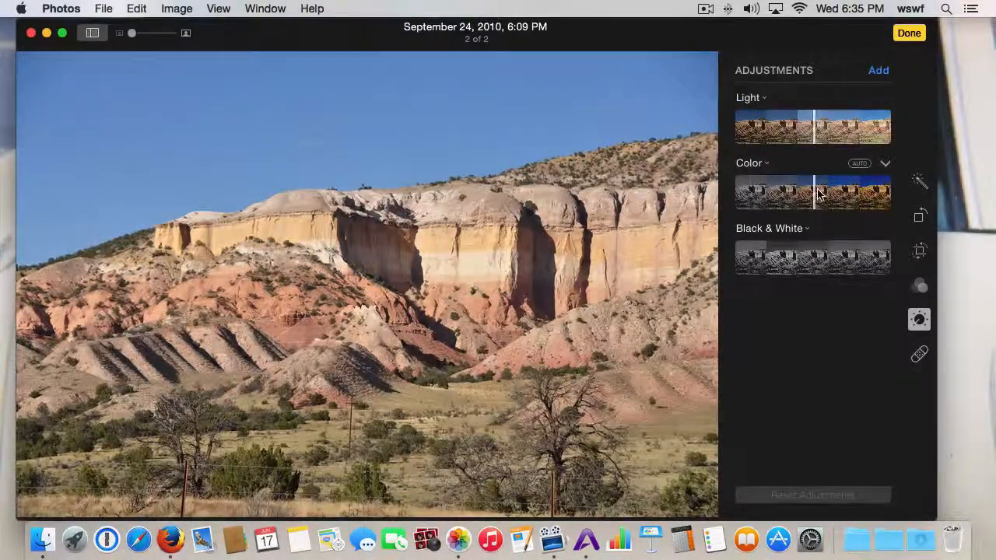
mouse_move(818, 195)
mouse_down()
mouse_move(889, 198)
mouse_move(730, 180)
mouse_move(810, 192)
mouse_up()
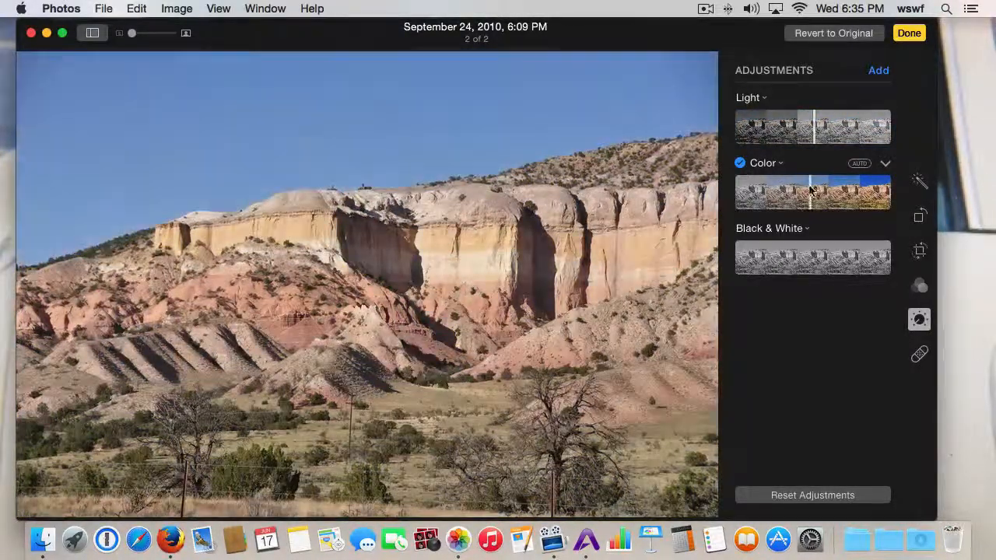
click(831, 31)
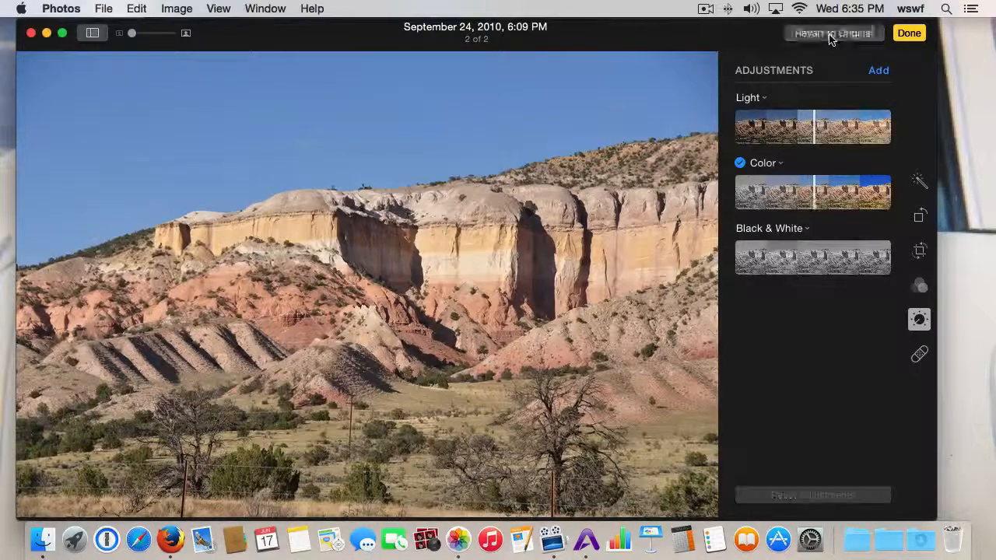
- Manually set the Black & White adjustment slightly below its middle value, and revert the photo to the original
click(811, 253)
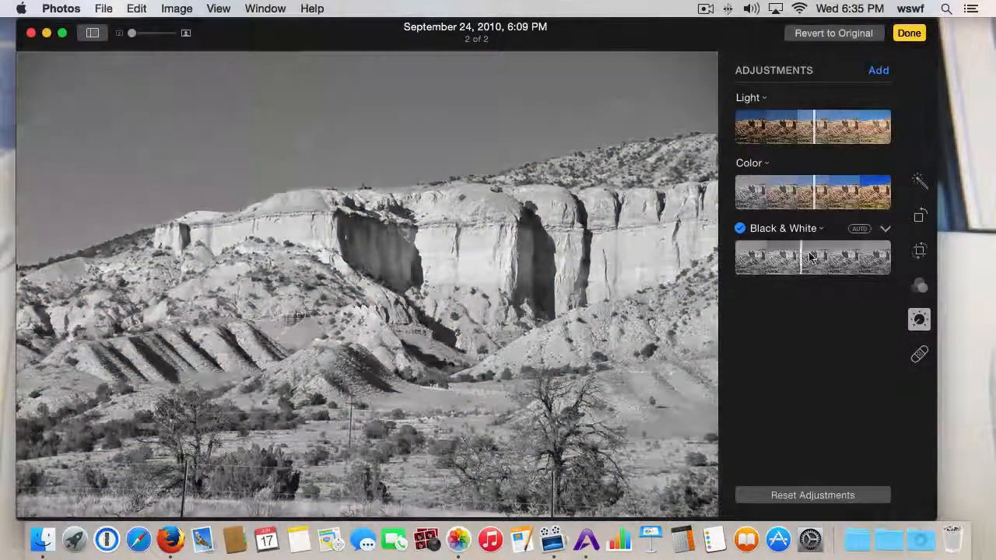
mouse_move(811, 257)
mouse_down()
mouse_move(879, 265)
mouse_move(757, 252)
mouse_move(806, 255)
mouse_up()
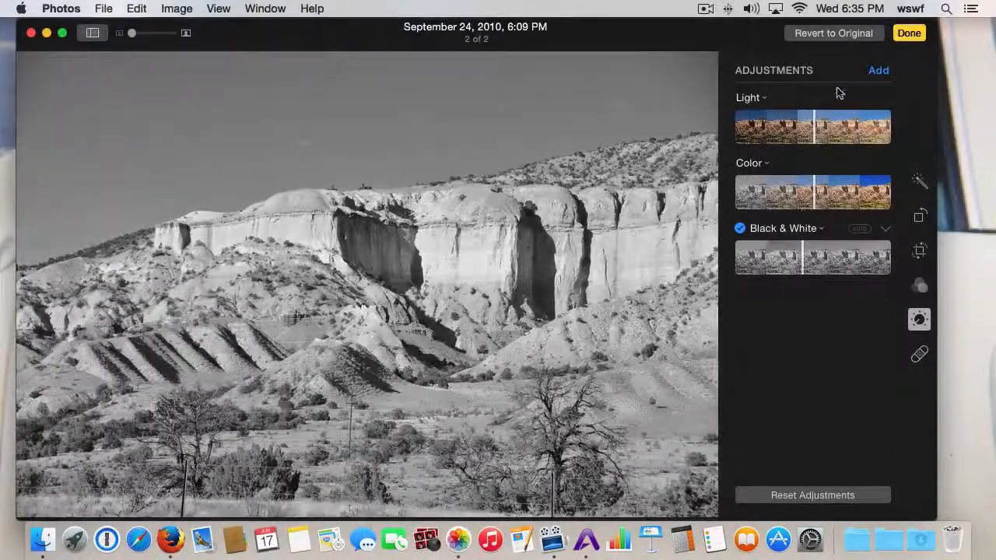
click(831, 34)
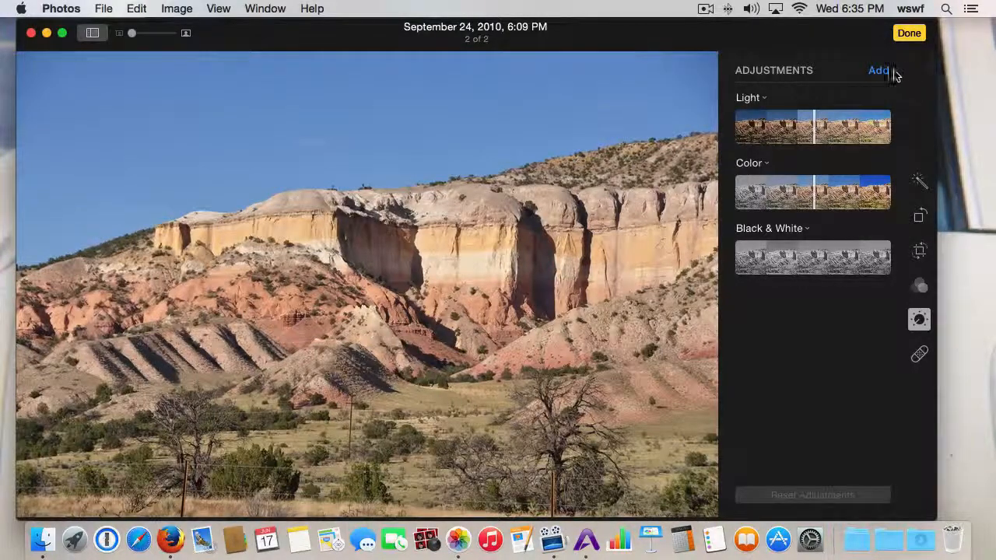
- Add the Histogram to the displayed adjustments and remove it again
click(879, 71)
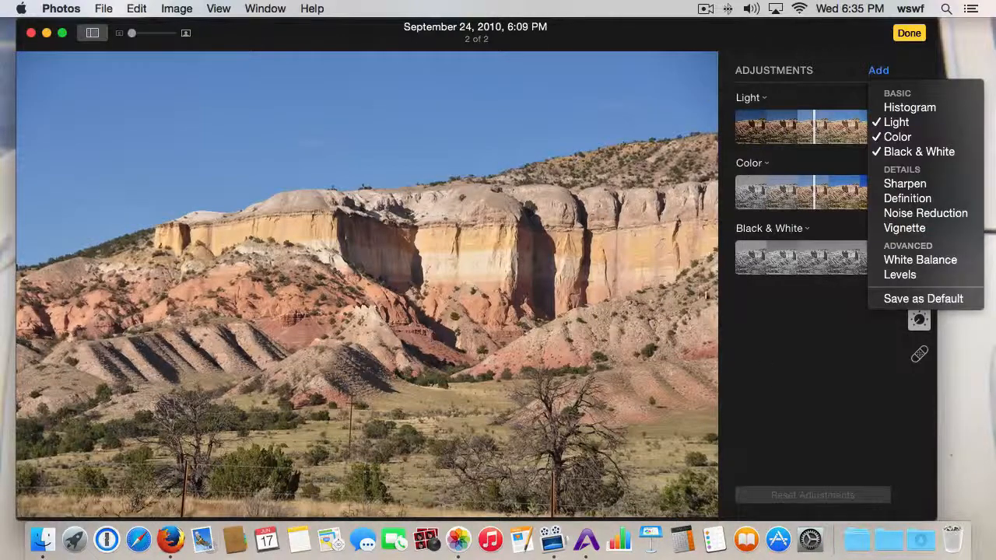
click(910, 107)
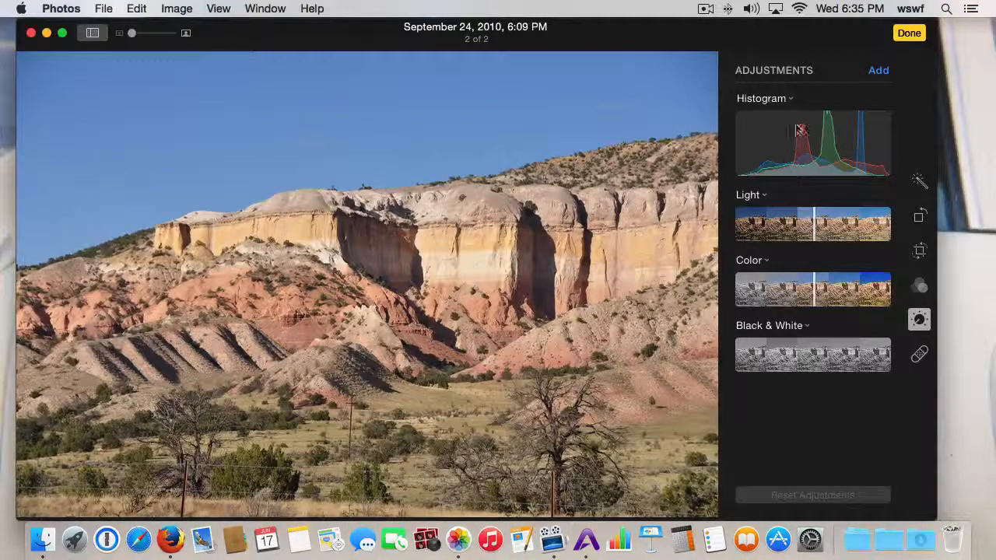
click(874, 74)
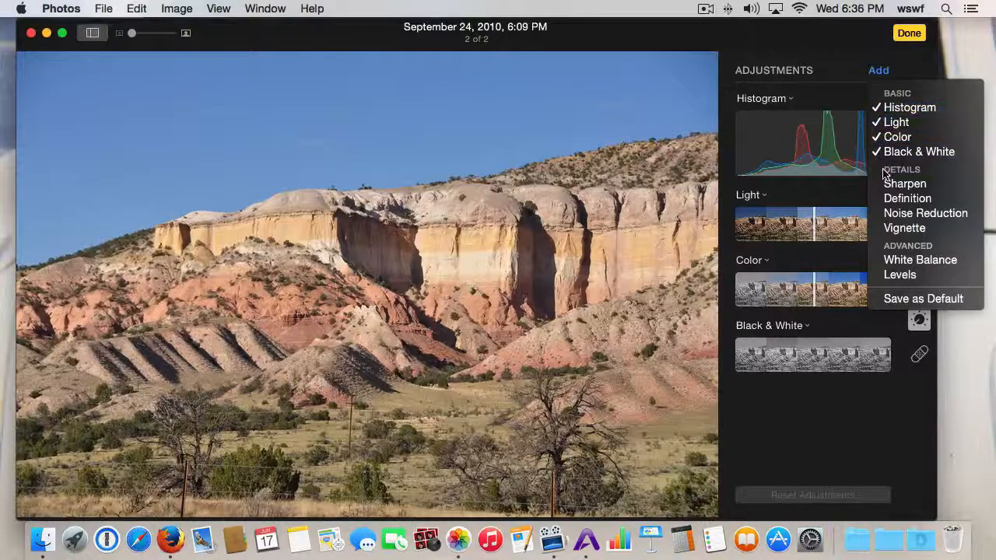
click(886, 109)
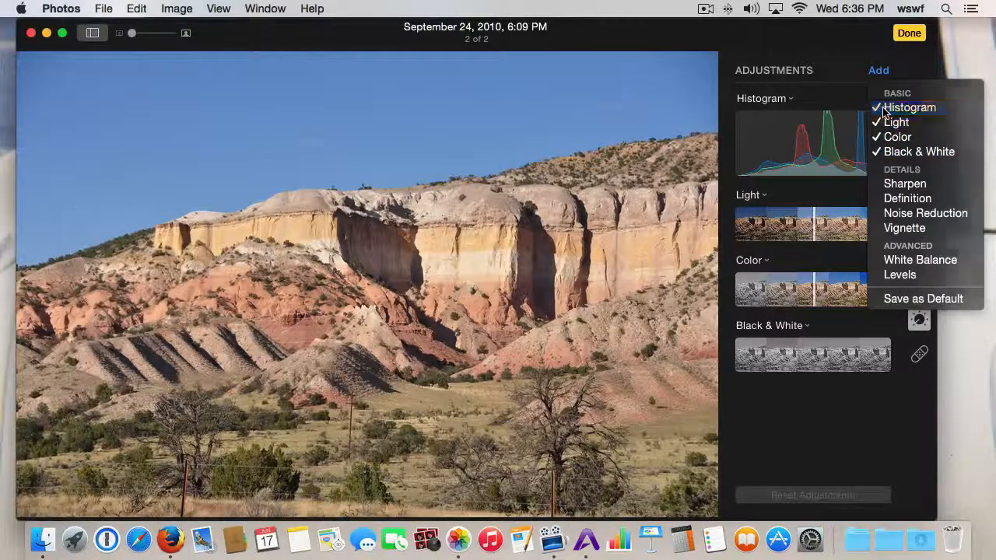
- Add the Levels adjustment and try its automatic correction and a slightly raised black point, reverting the photo after each
click(878, 74)
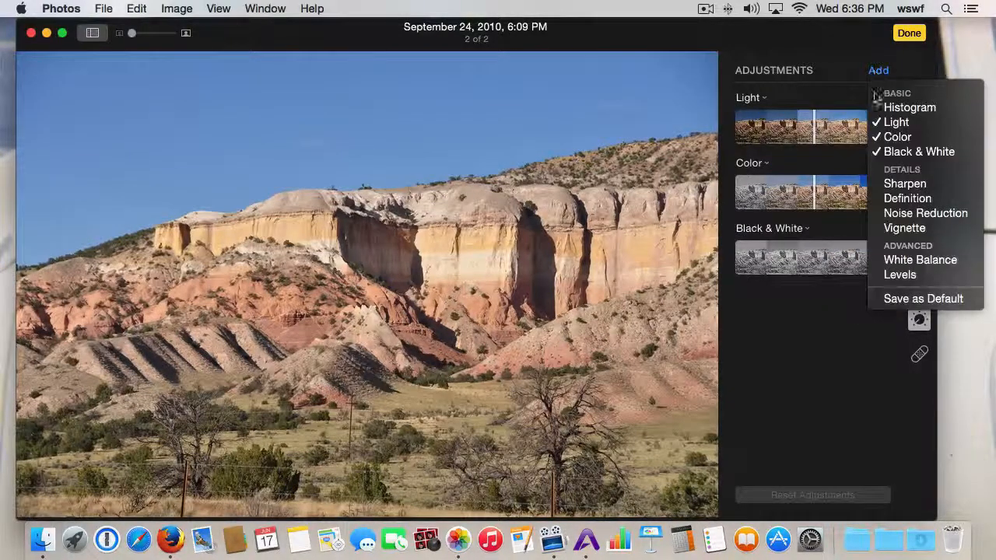
click(891, 274)
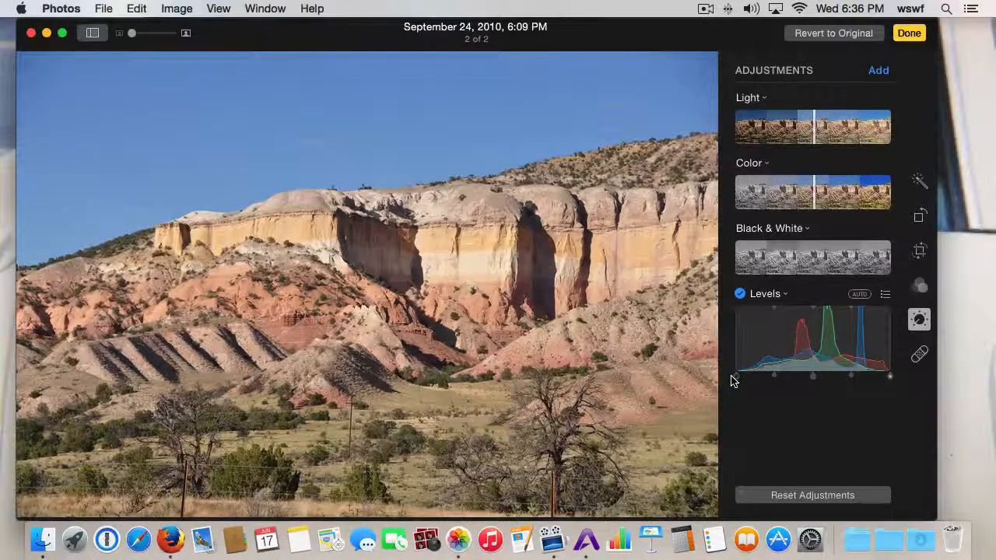
click(860, 294)
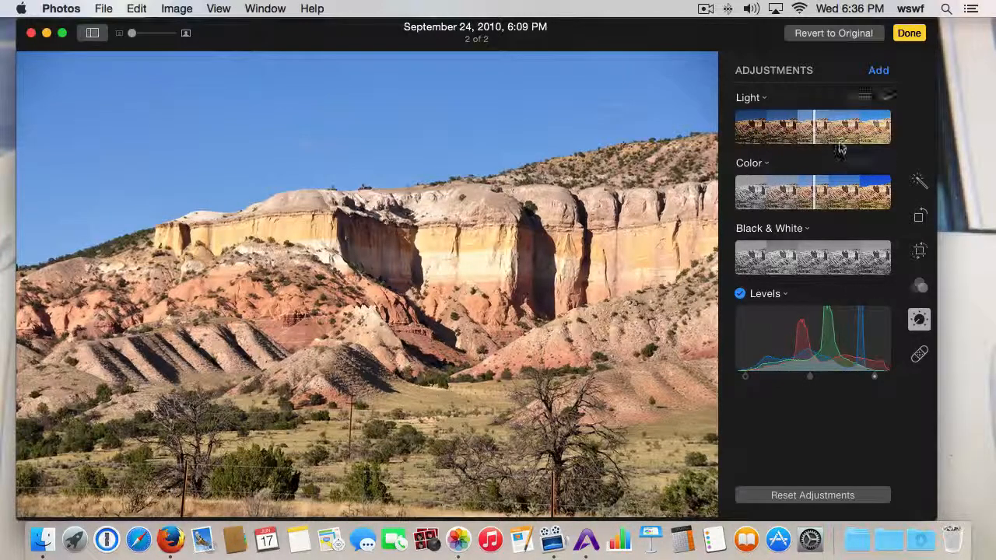
click(850, 33)
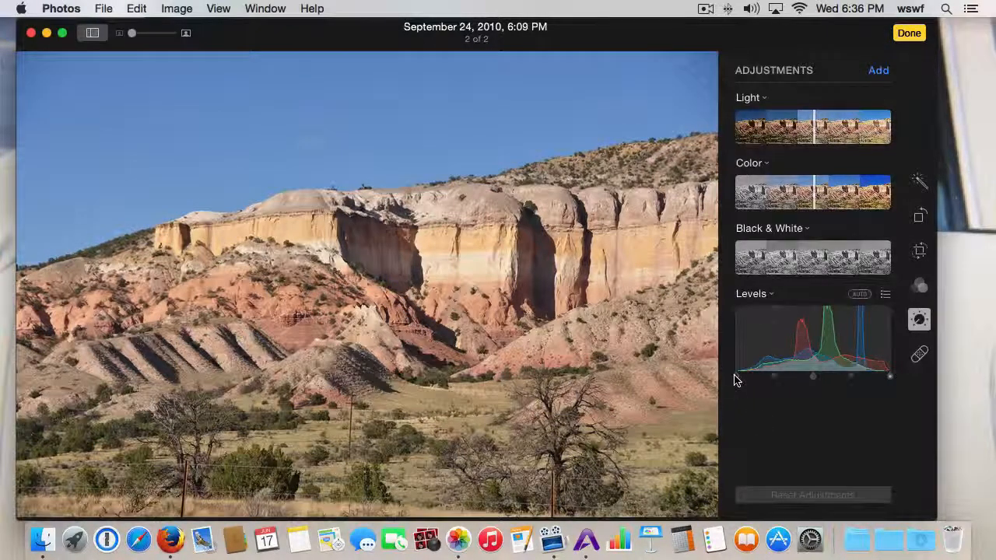
mouse_move(738, 381)
mouse_down()
mouse_move(805, 372)
mouse_move(748, 378)
mouse_move(782, 382)
mouse_move(744, 377)
mouse_move(753, 377)
mouse_up()
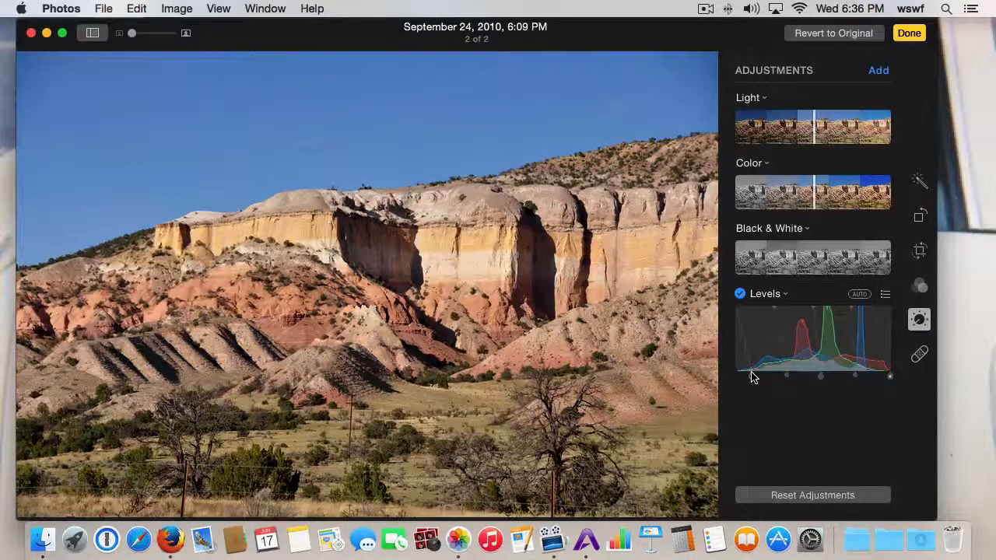
click(836, 41)
- Add the Vignette adjustment, set its strength to 0.65, and revert the photo to the original
click(879, 71)
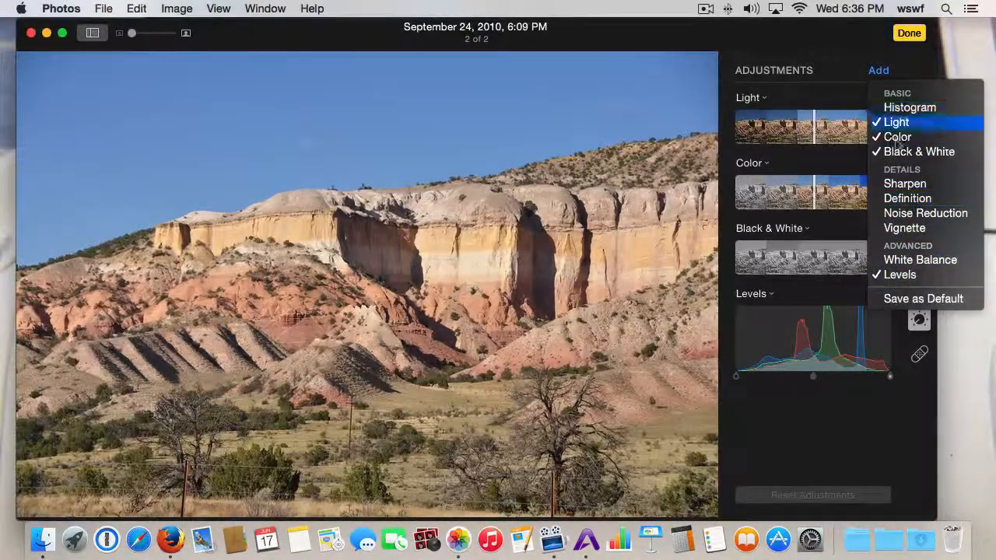
click(904, 228)
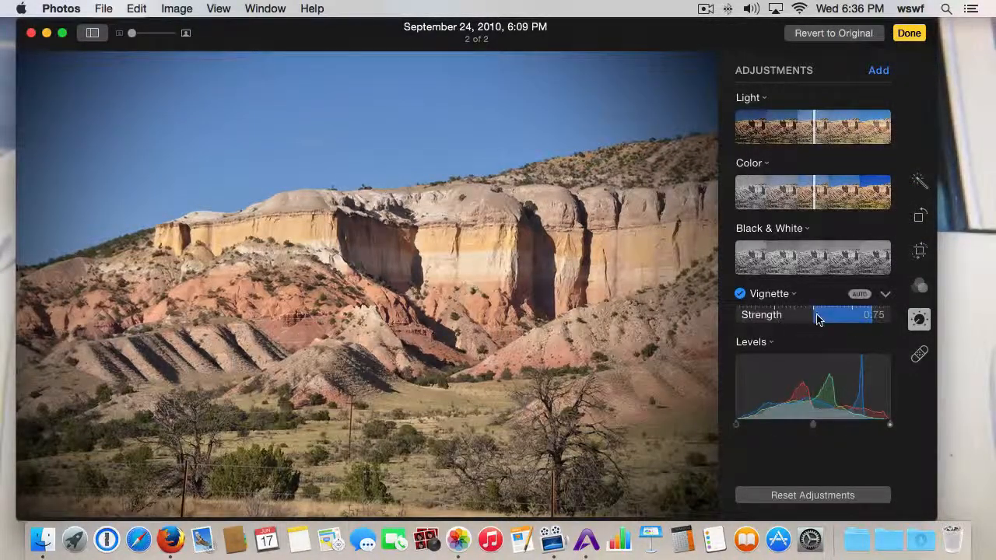
drag(817, 316, 864, 325)
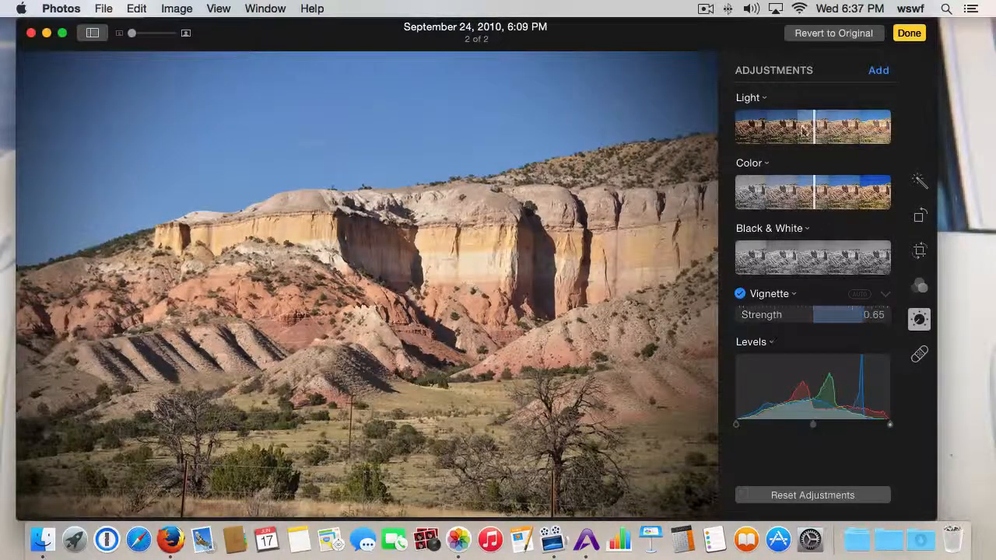
click(806, 37)
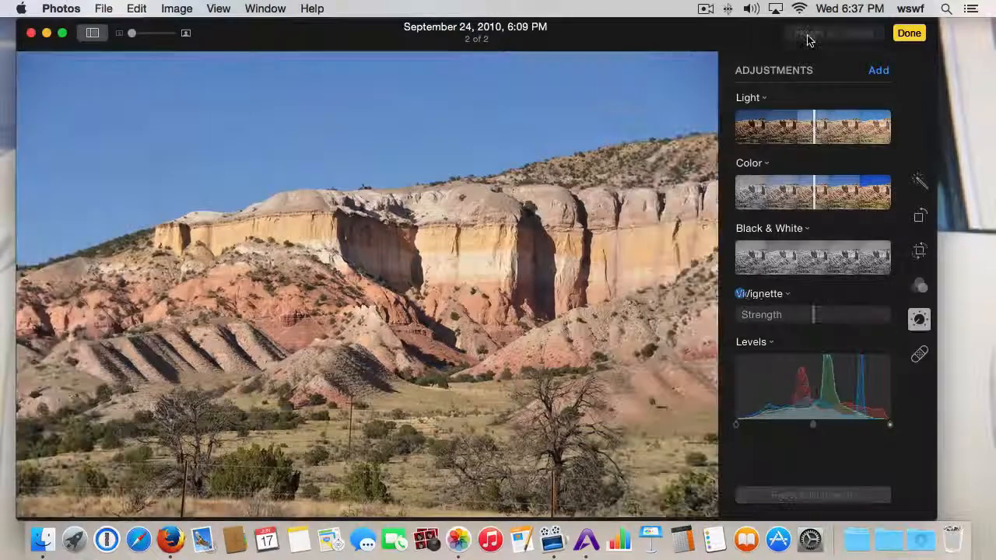
- Remove Vignette from the displayed adjustments and save the remaining set, including Levels, as the default
click(877, 71)
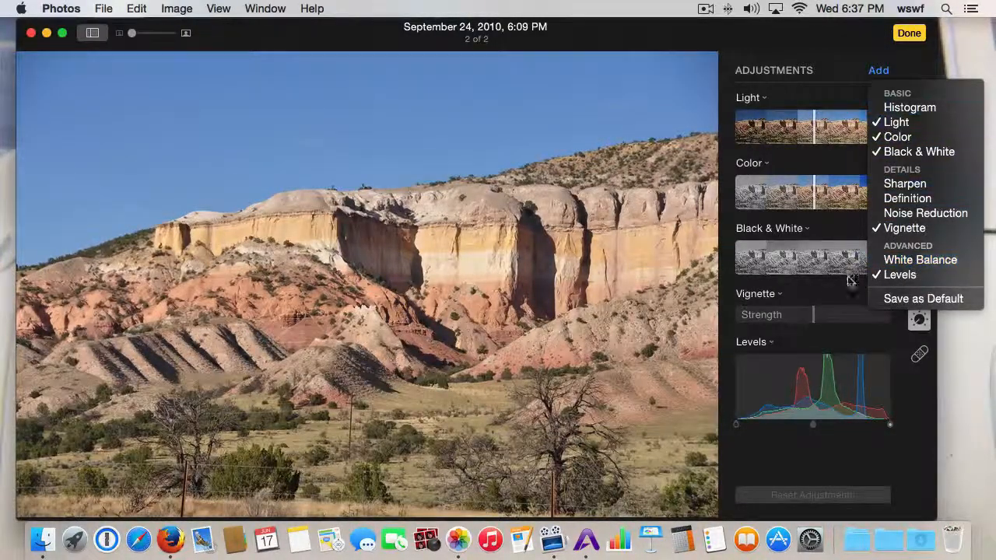
click(961, 227)
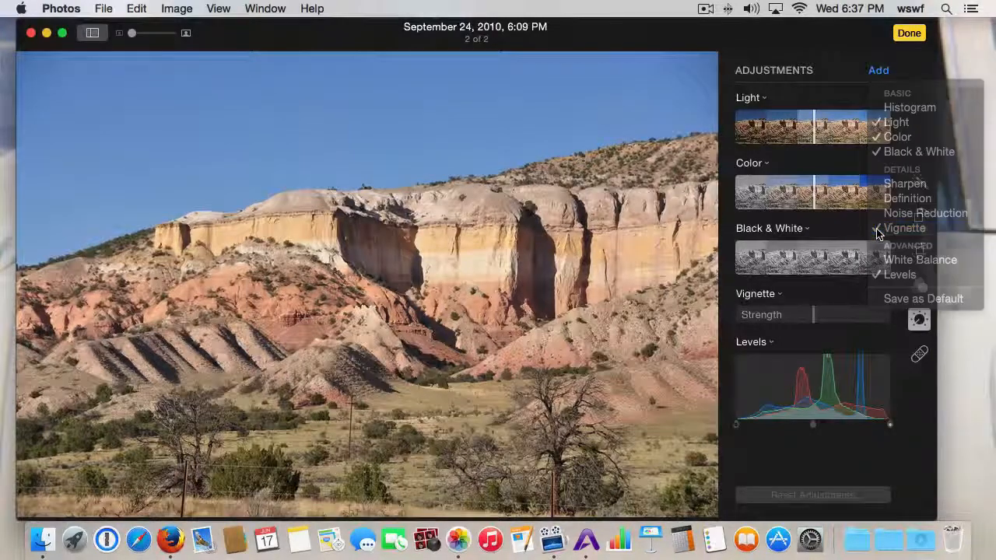
click(878, 74)
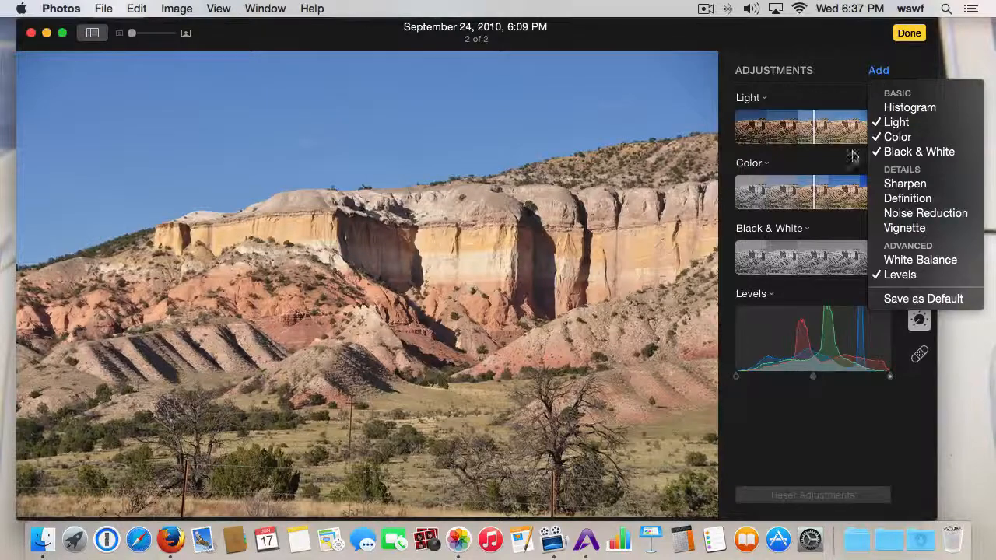
click(926, 303)
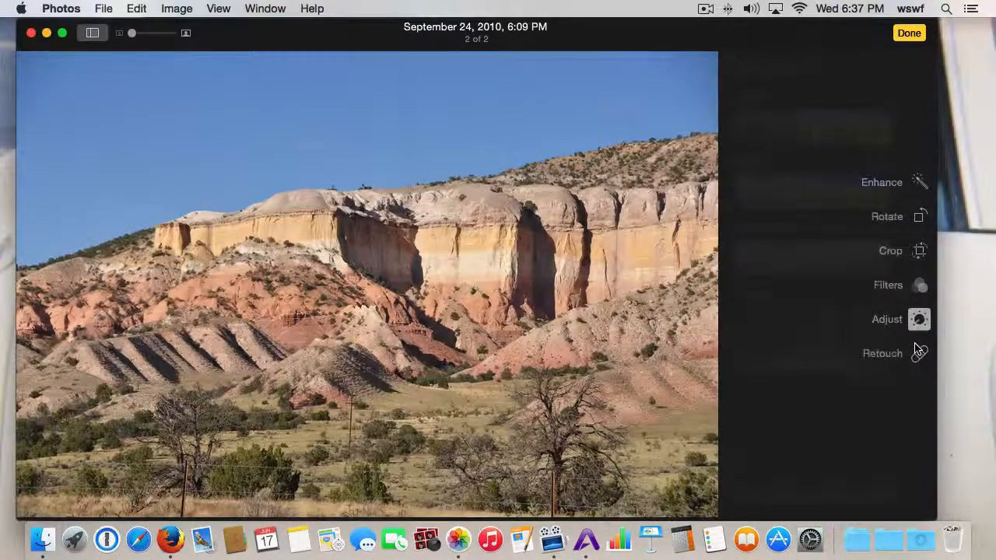
- Switch briefly to Retouch and back to Adjust, finish editing the cliff photo, and return to the TO EDIT album
click(919, 353)
click(920, 321)
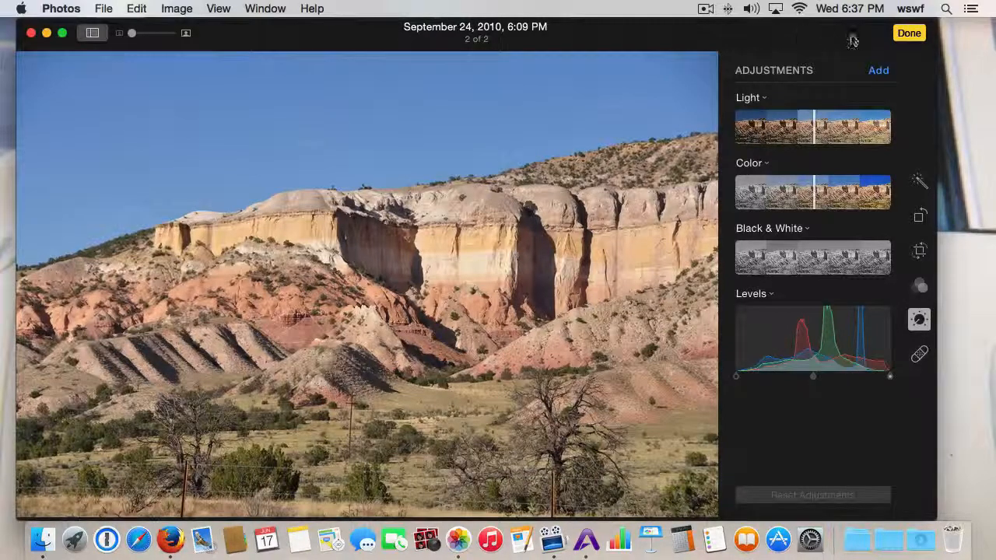
click(907, 33)
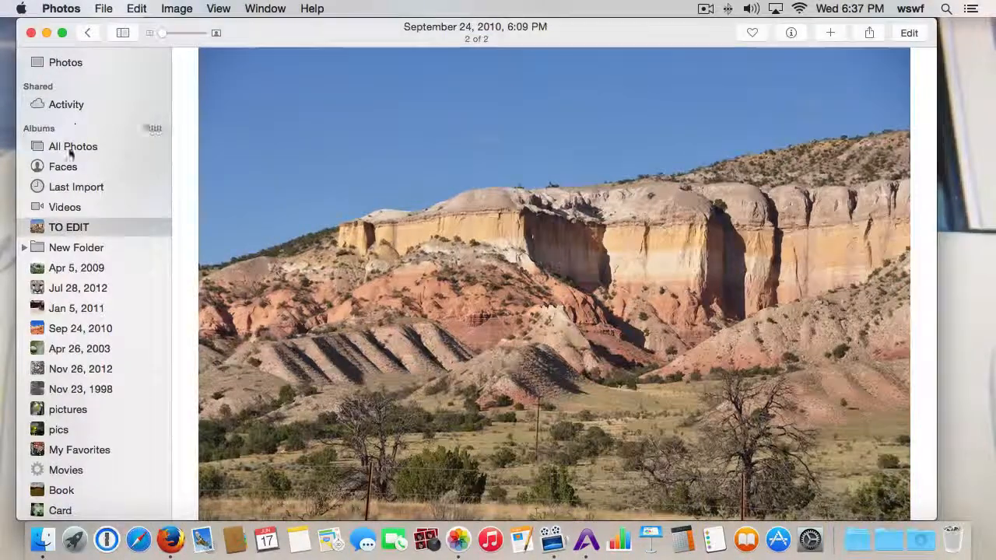
click(87, 33)
- Open the portrait of the man in sunglasses from the TO EDIT album for editing
click(223, 154)
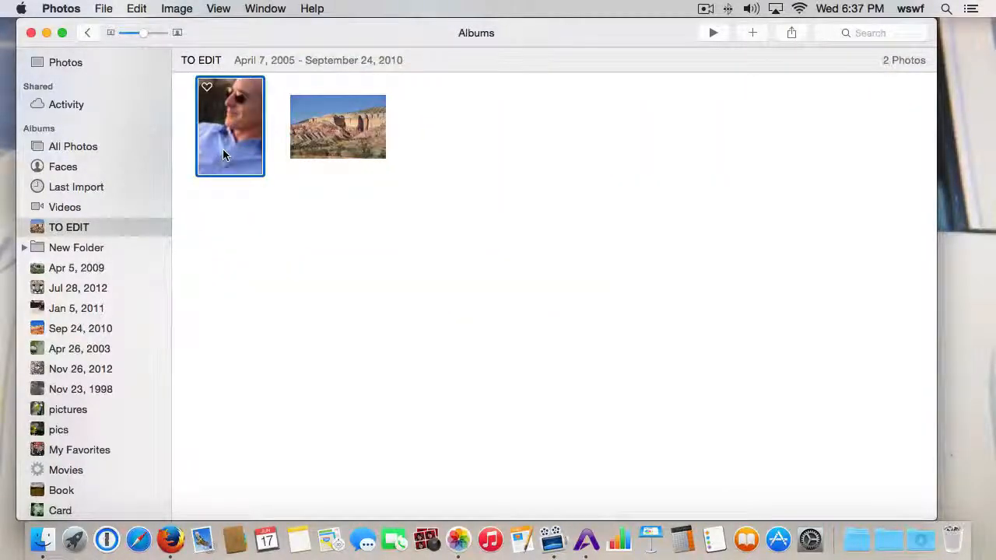
double_click(223, 155)
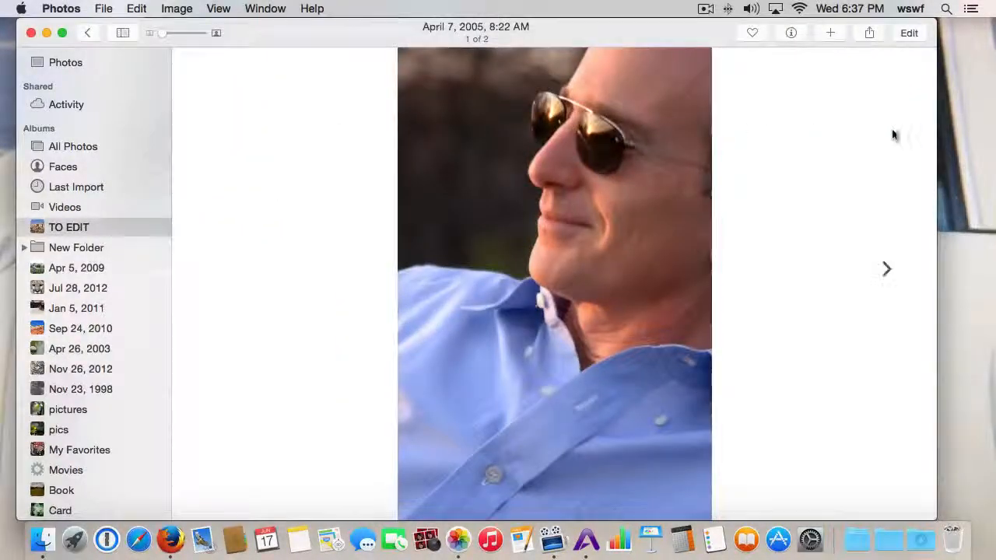
click(908, 32)
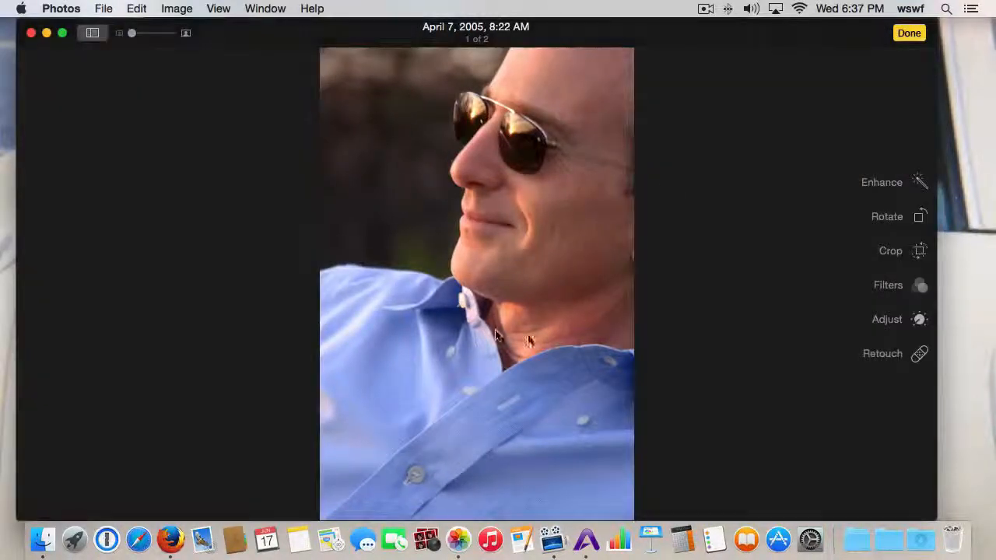
- Retouch a spot along the man's jaw with a reduced brush size
click(886, 355)
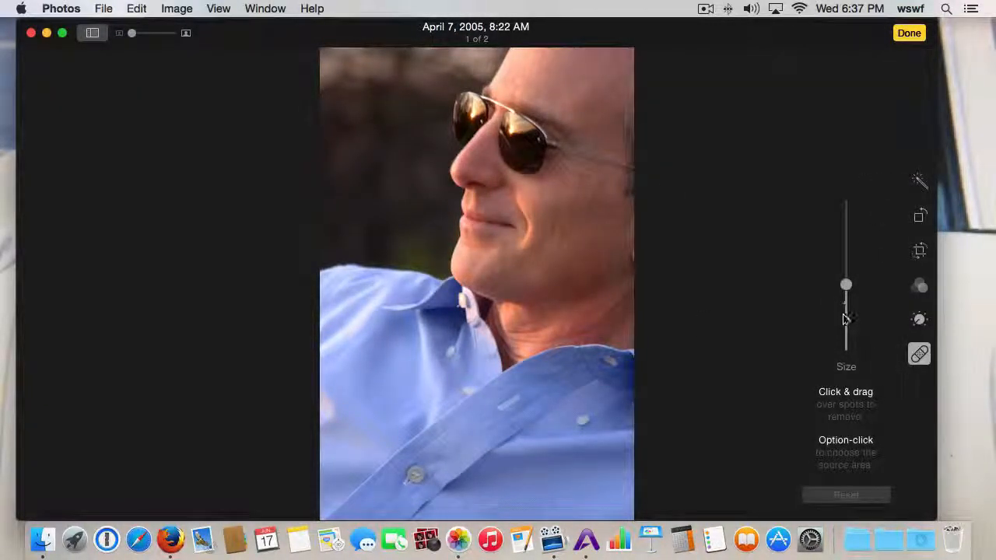
click(846, 326)
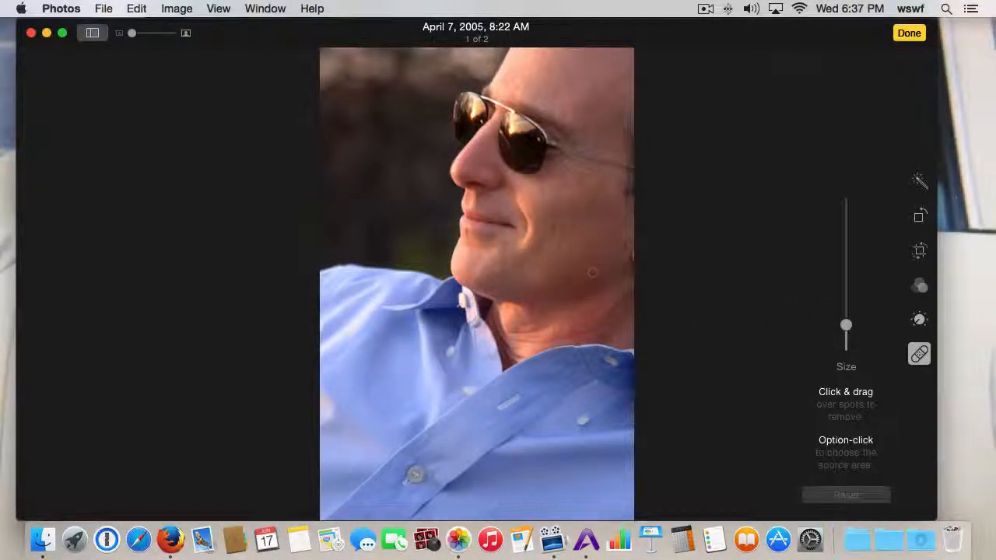
click(491, 278)
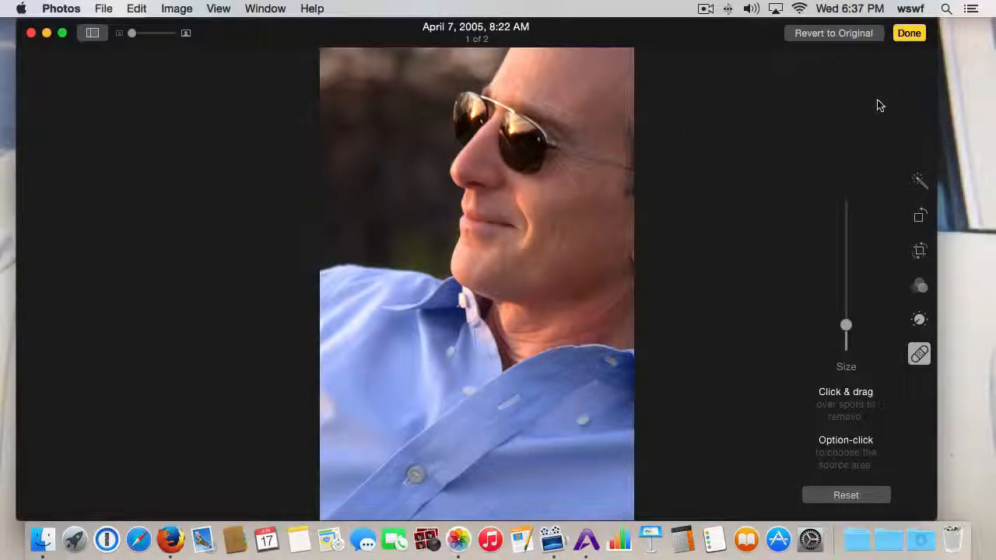
- Finish editing the portrait, return to the TO EDIT album, and close the photo library window
click(909, 32)
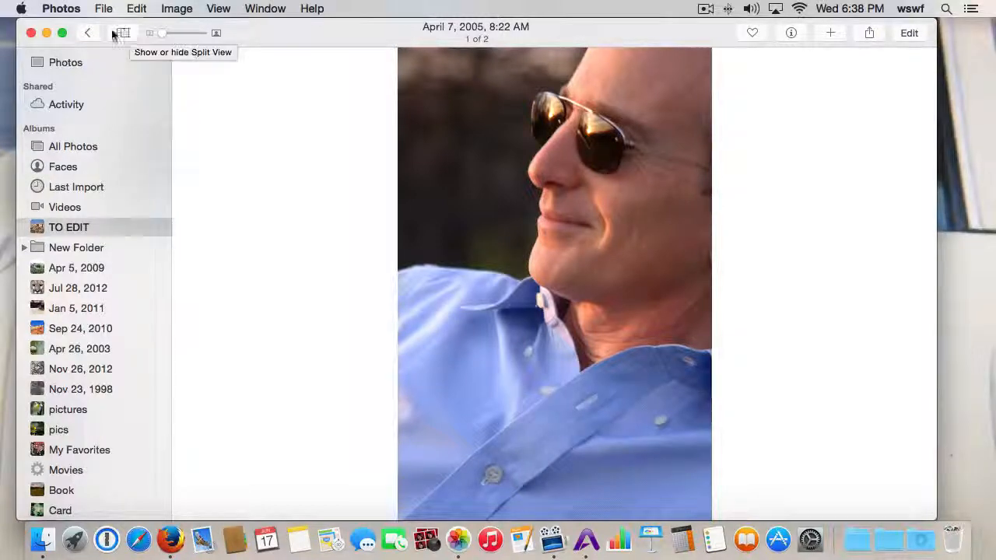
click(87, 32)
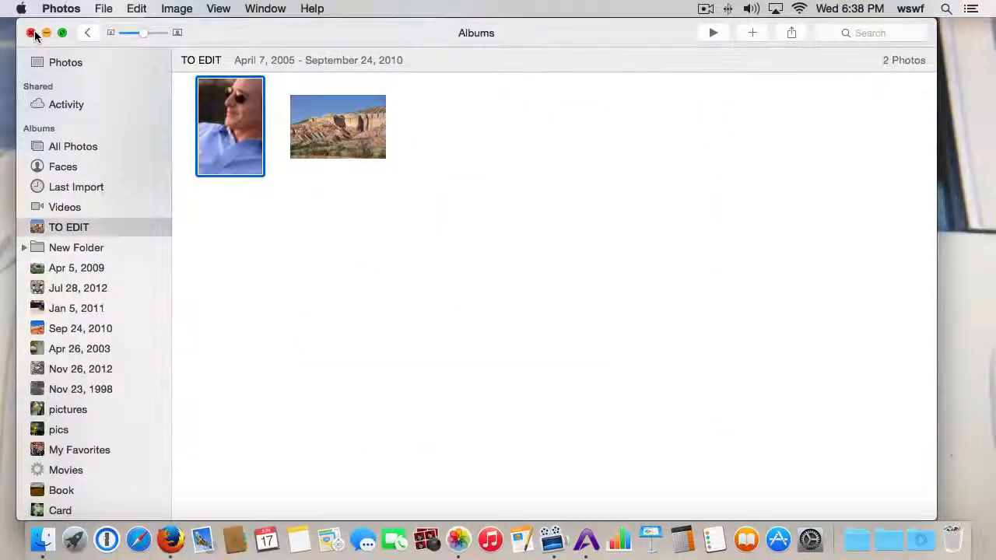
click(33, 32)
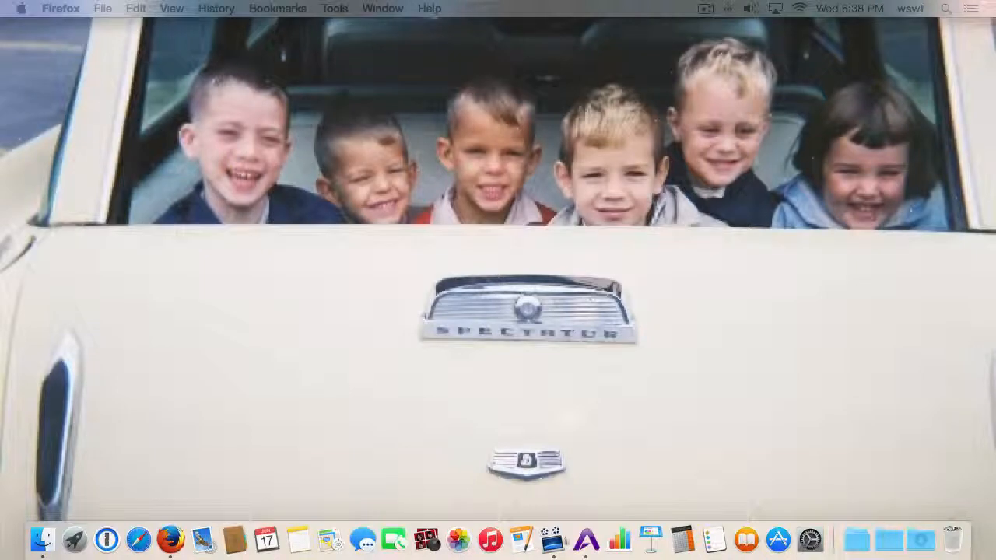